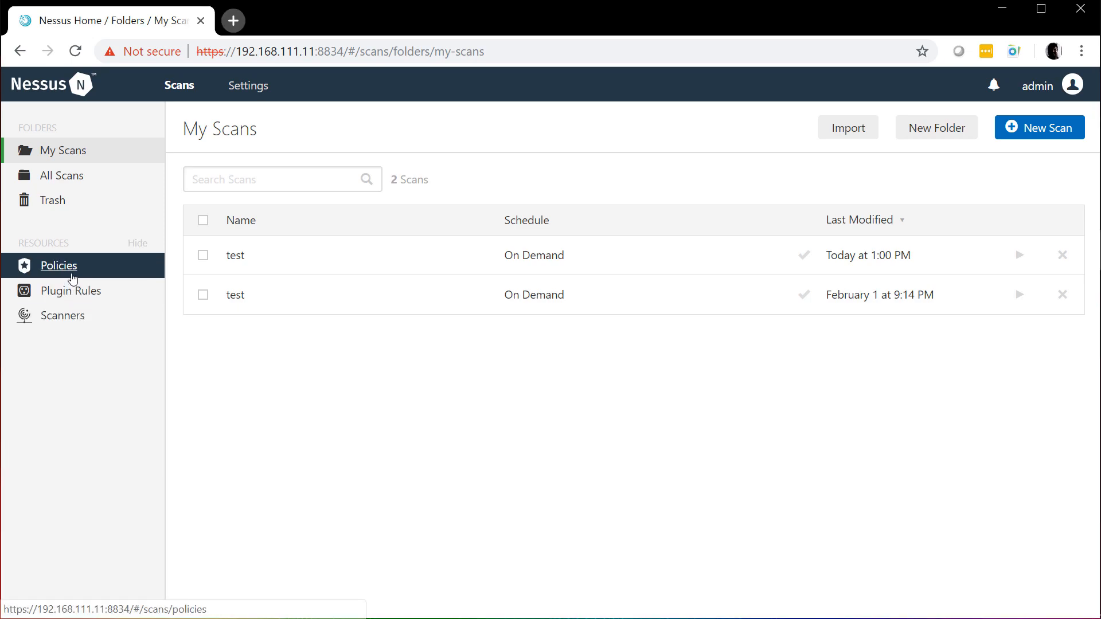
Browse the scanner templates offered for a new policy, then return to the policies list
left_click(72, 272)
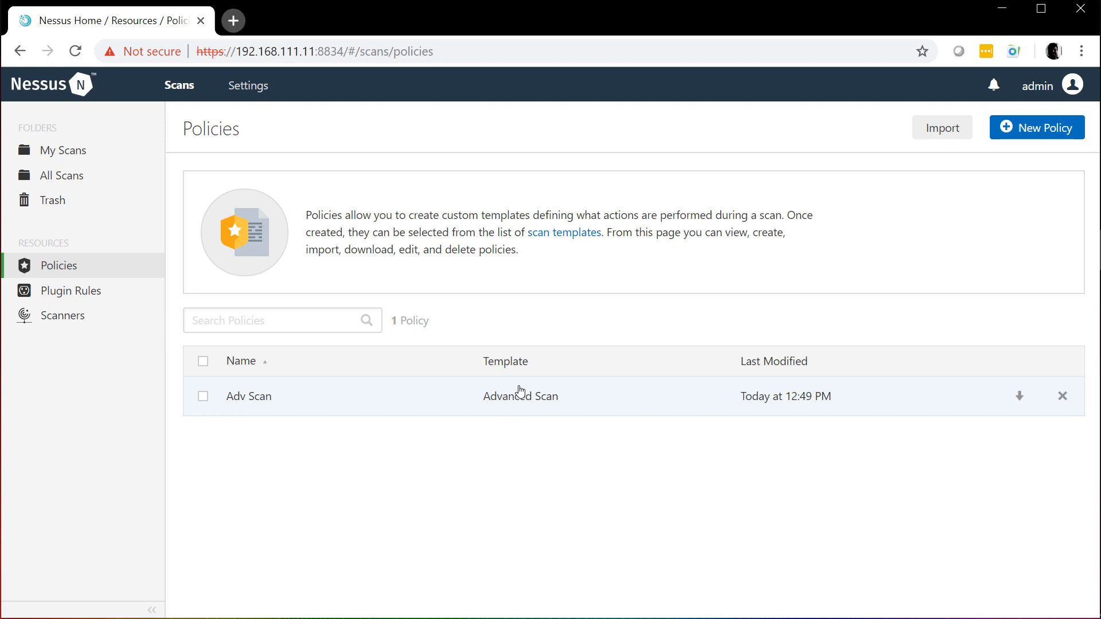
left_click(1027, 139)
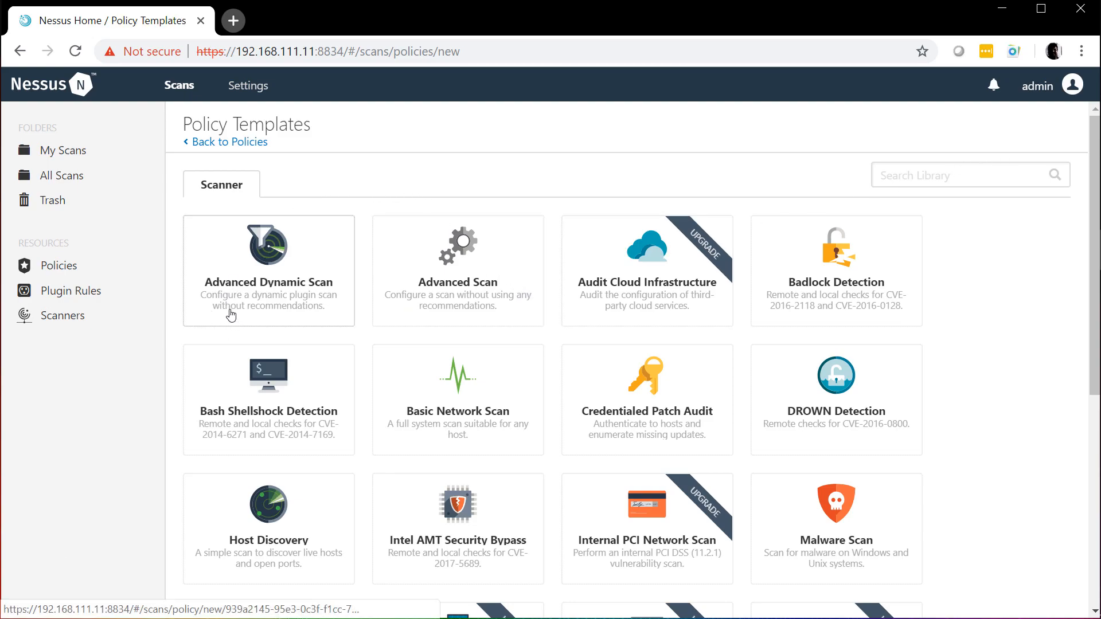
scroll(229, 316, "down", 1)
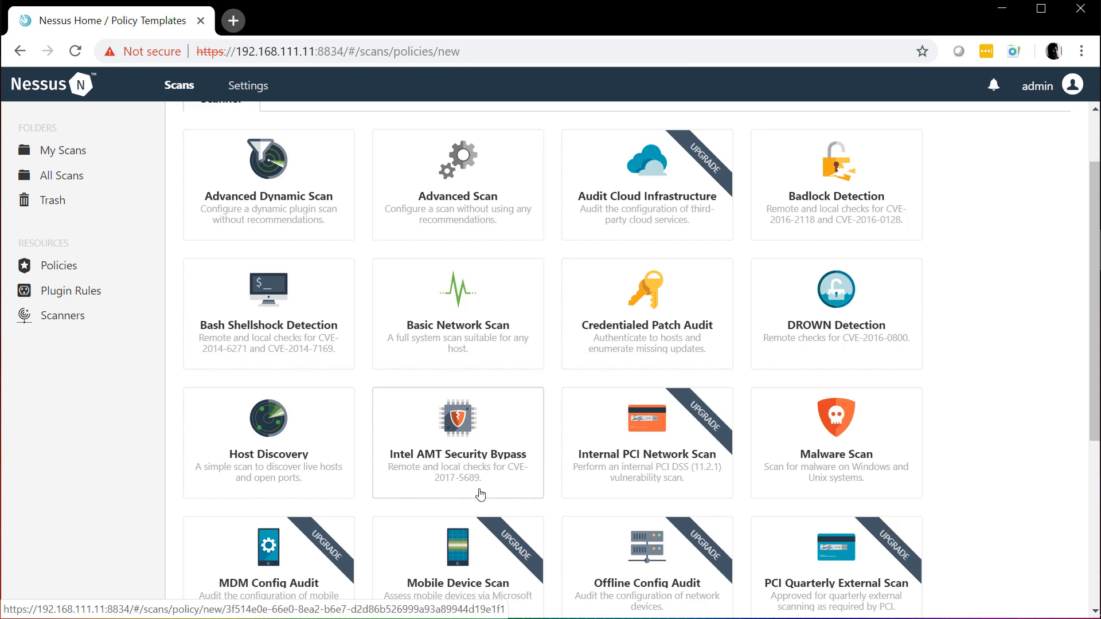
scroll(766, 339, "down", 5)
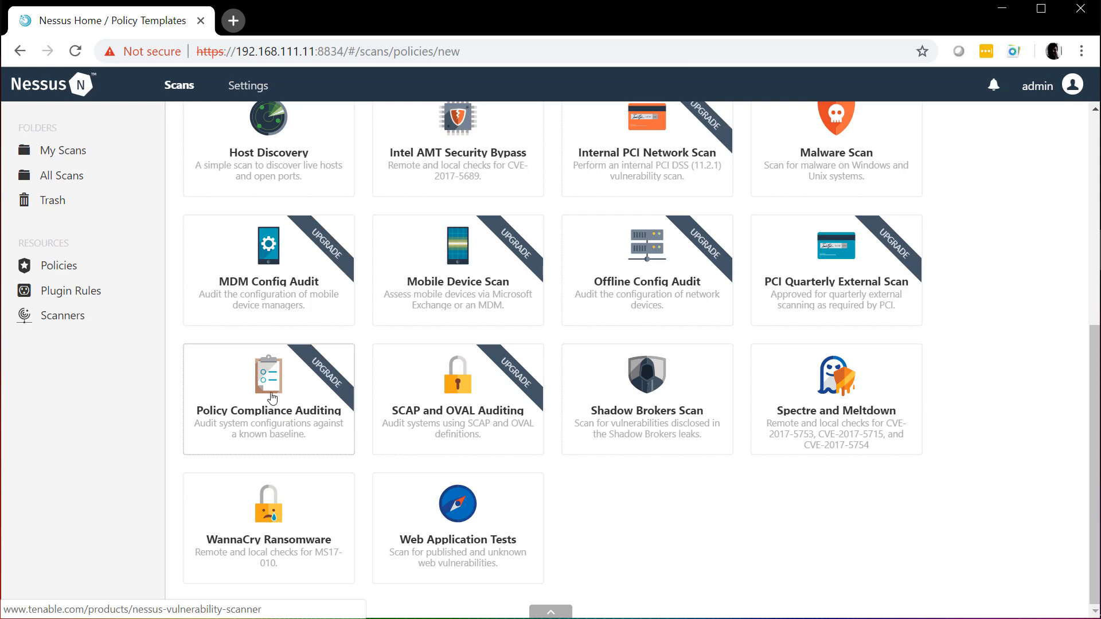
scroll(272, 399, "up", 6)
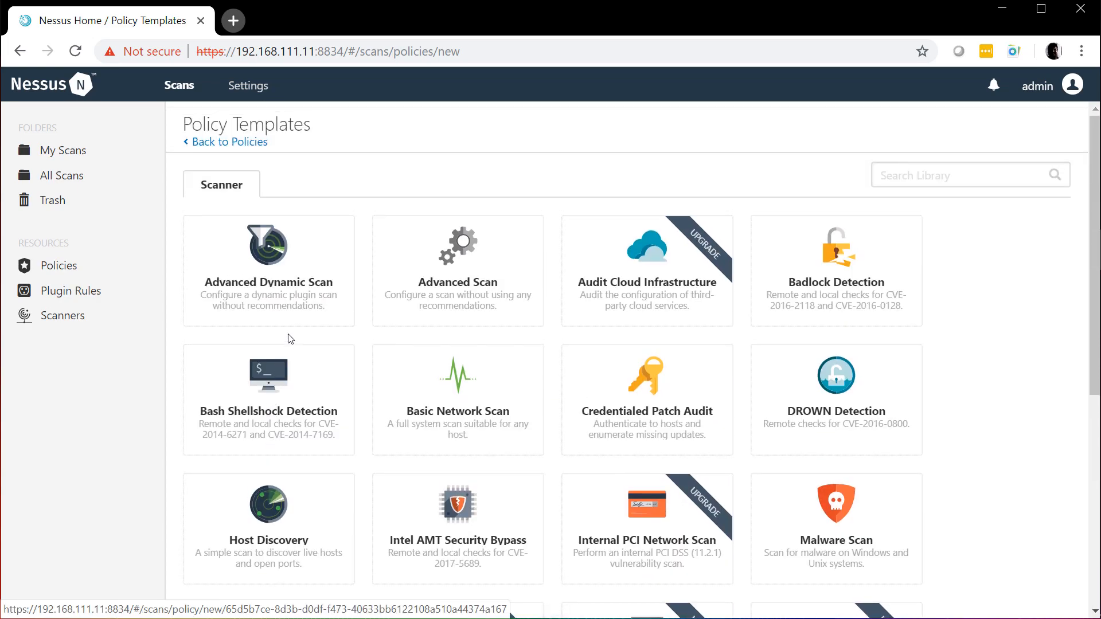
left_click(258, 142)
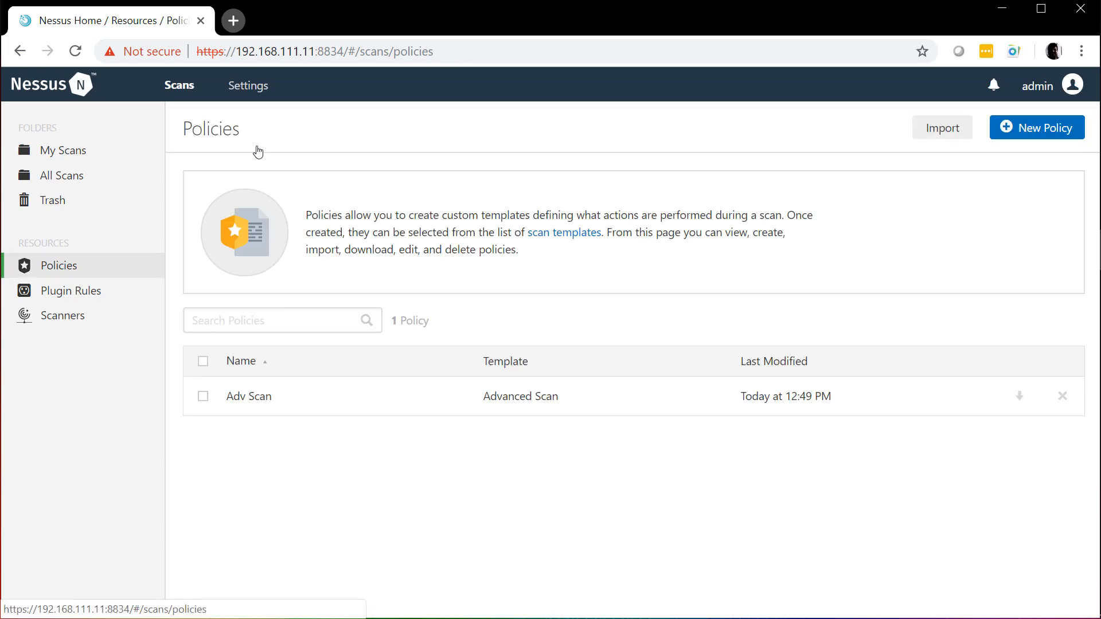
Open the Adv Scan policy and enter "test everything" as its description, correcting the misspelled word
left_click(252, 400)
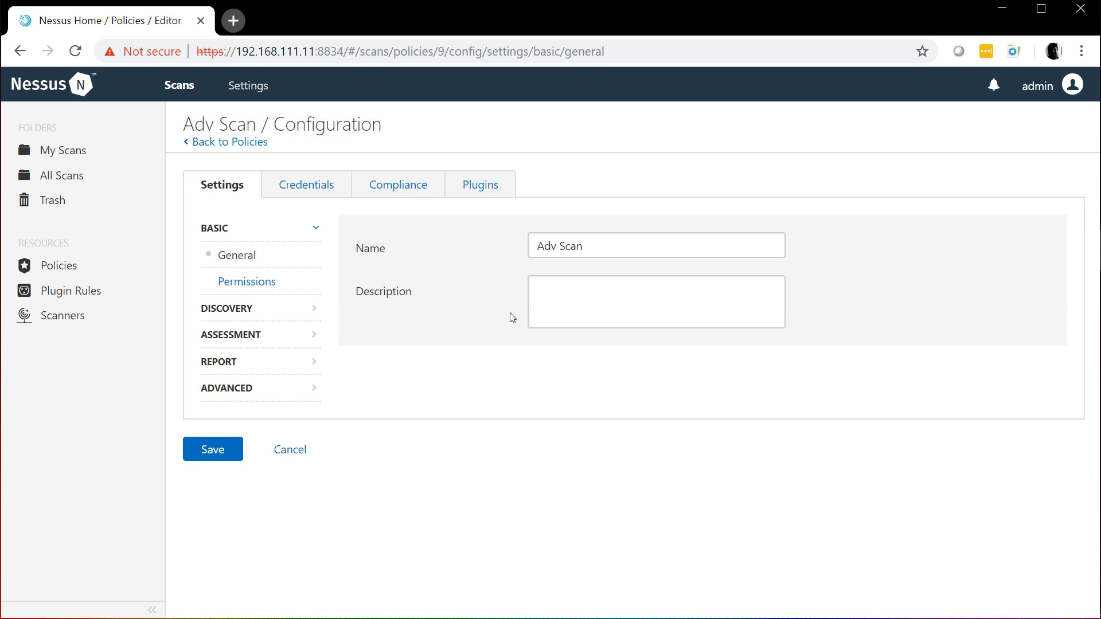
left_click(556, 291)
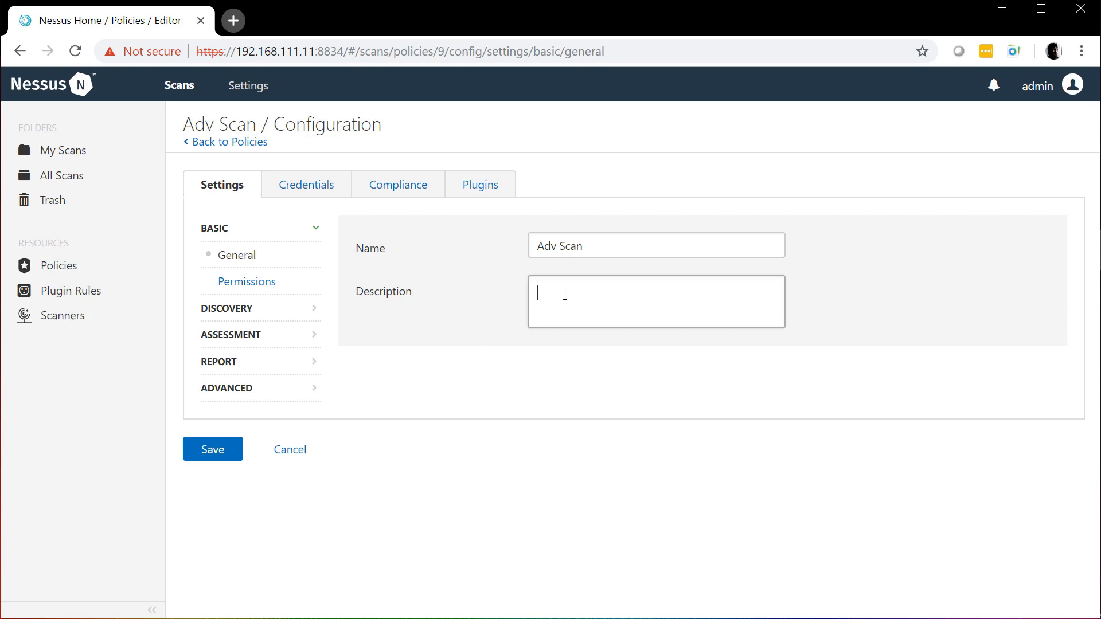
type("test ervething")
right_click(581, 293)
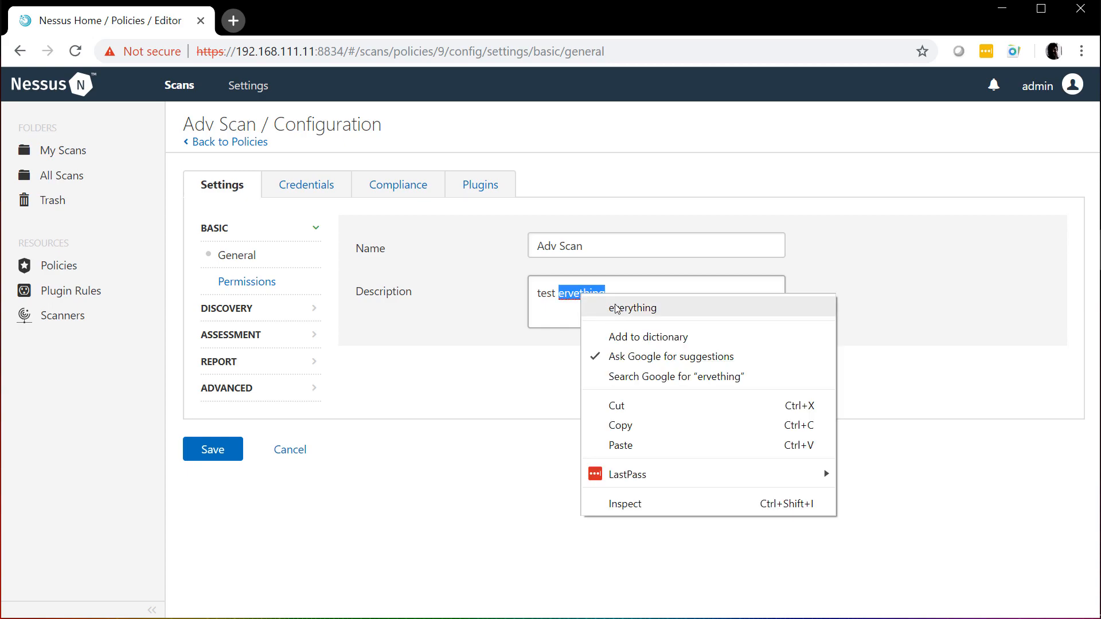
left_click(612, 308)
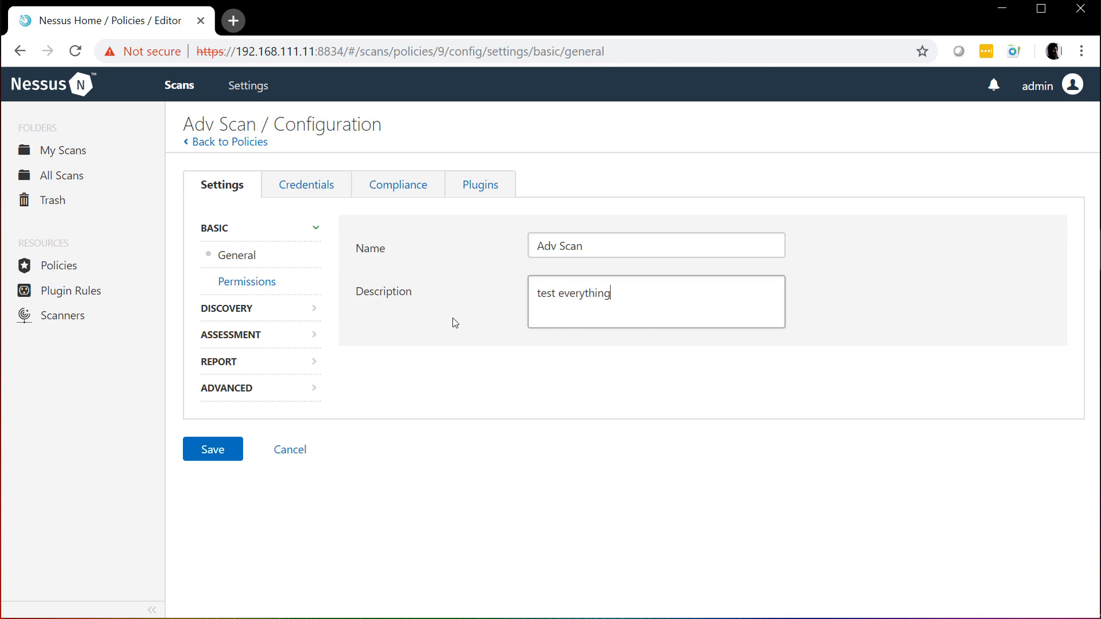
Review the Adv Scan policy's default permission options and its Host Discovery settings, including ping methods, fragile devices and Wake-on-LAN
left_click(265, 285)
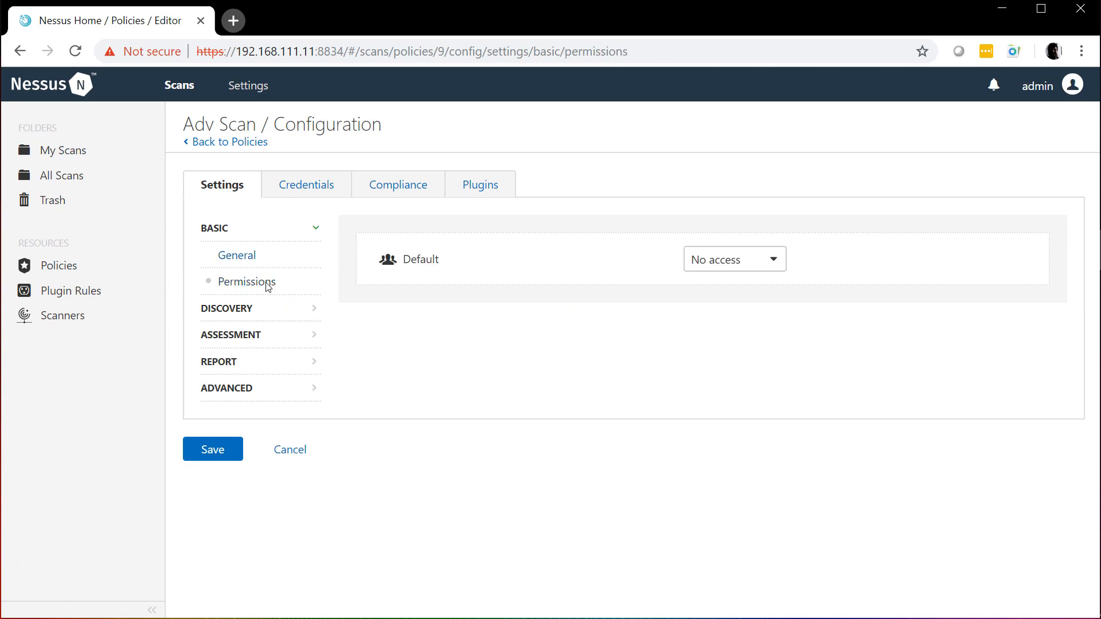
left_click(738, 261)
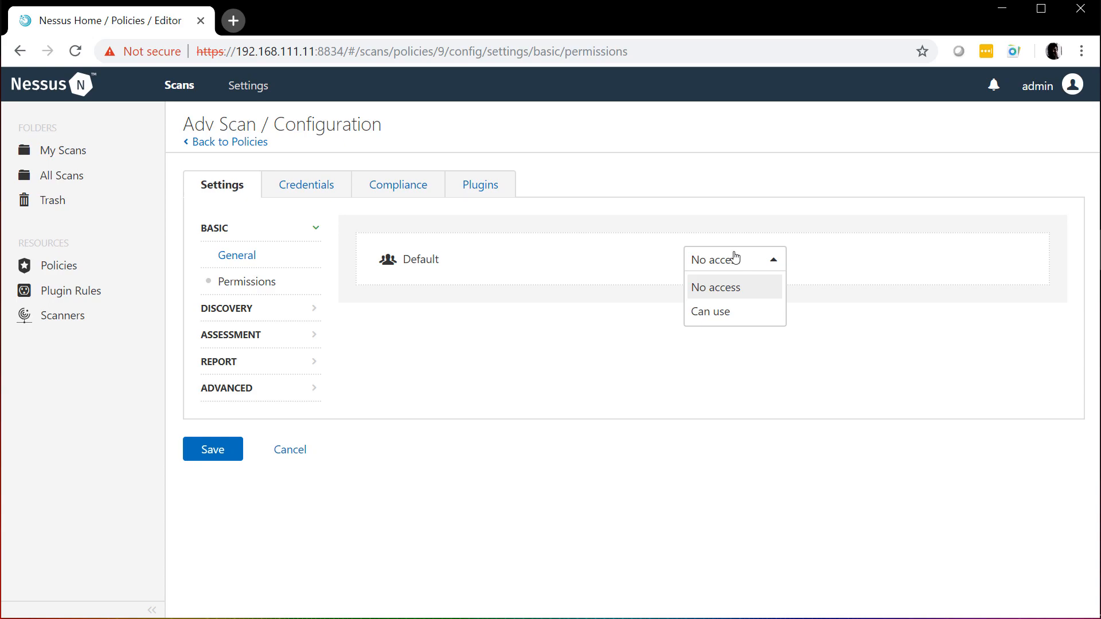
left_click(242, 309)
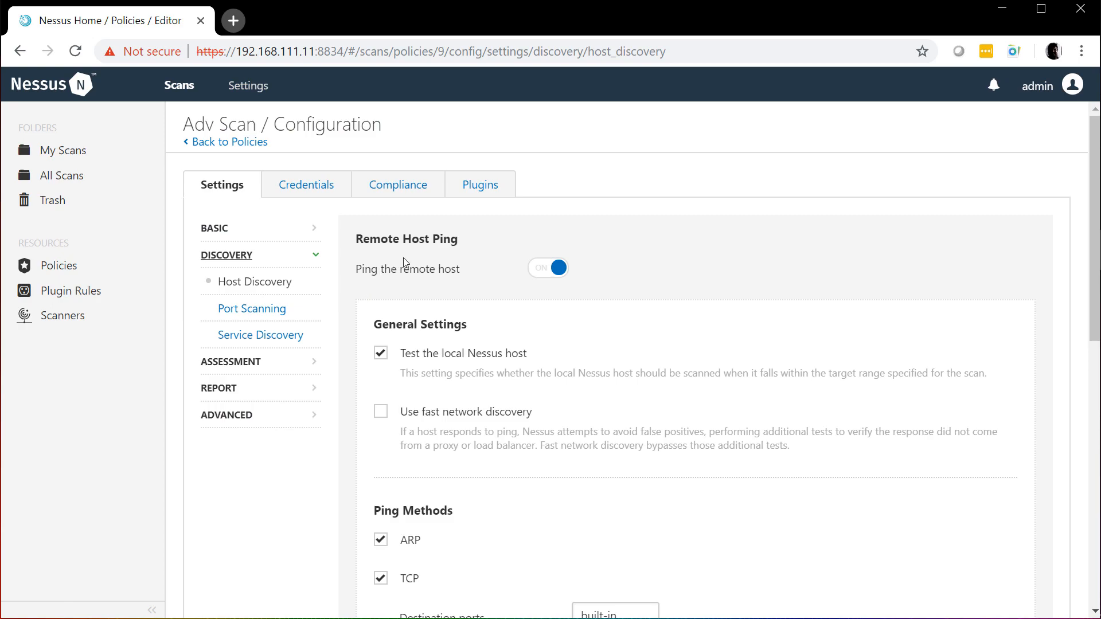
scroll(512, 262, "down", 3)
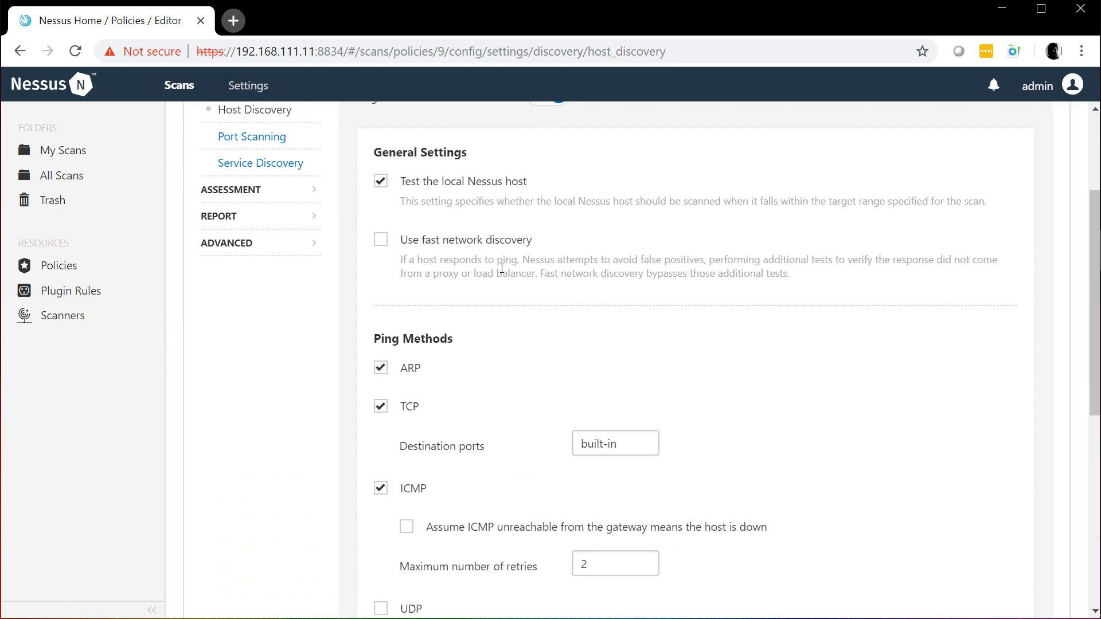
scroll(503, 268, "down", 7)
scroll(499, 268, "up", 3)
scroll(499, 268, "down", 3)
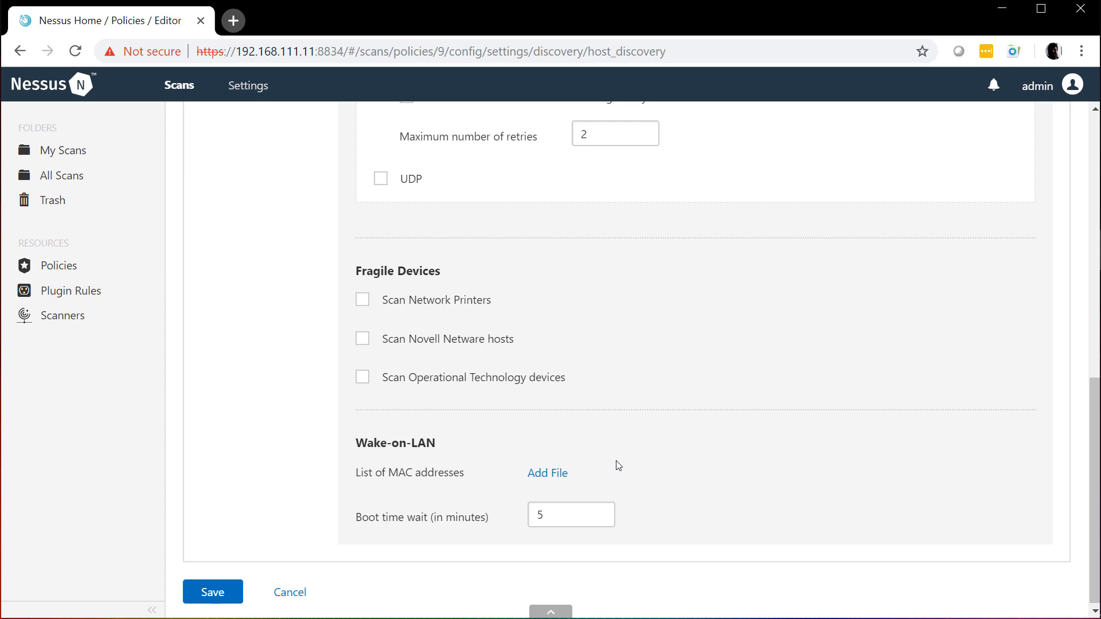
scroll(608, 468, "up", 6)
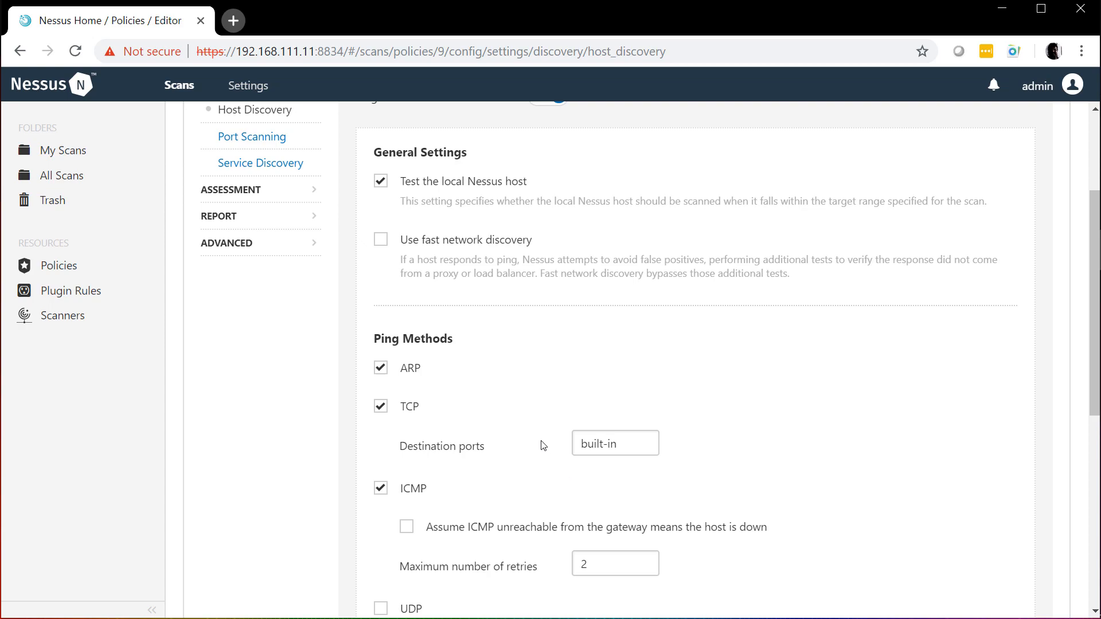
scroll(546, 447, "up", 3)
Examine the policy's Port Scanning settings for enumerators and network scanners, and its Service Discovery settings for SSL/TLS
left_click(238, 310)
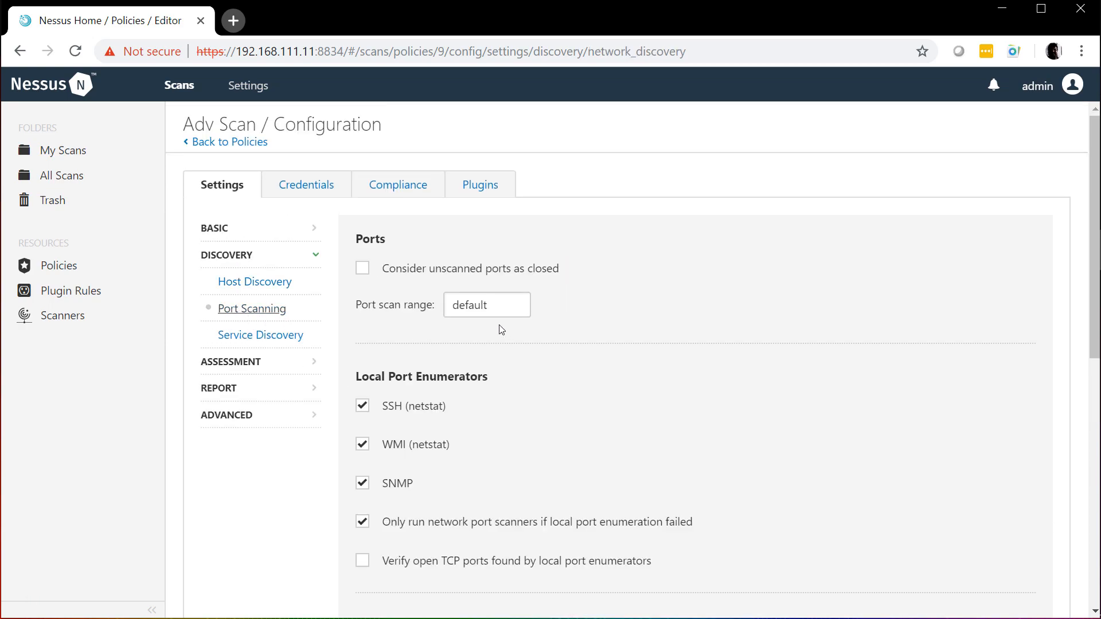
scroll(502, 330, "down", 8)
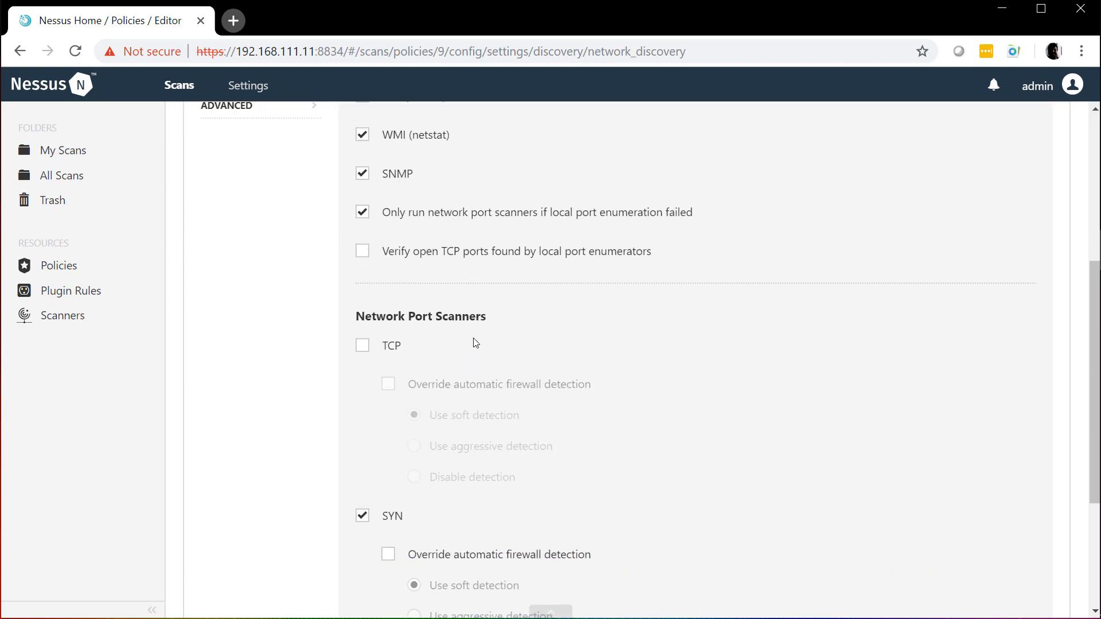
scroll(469, 345, "up", 4)
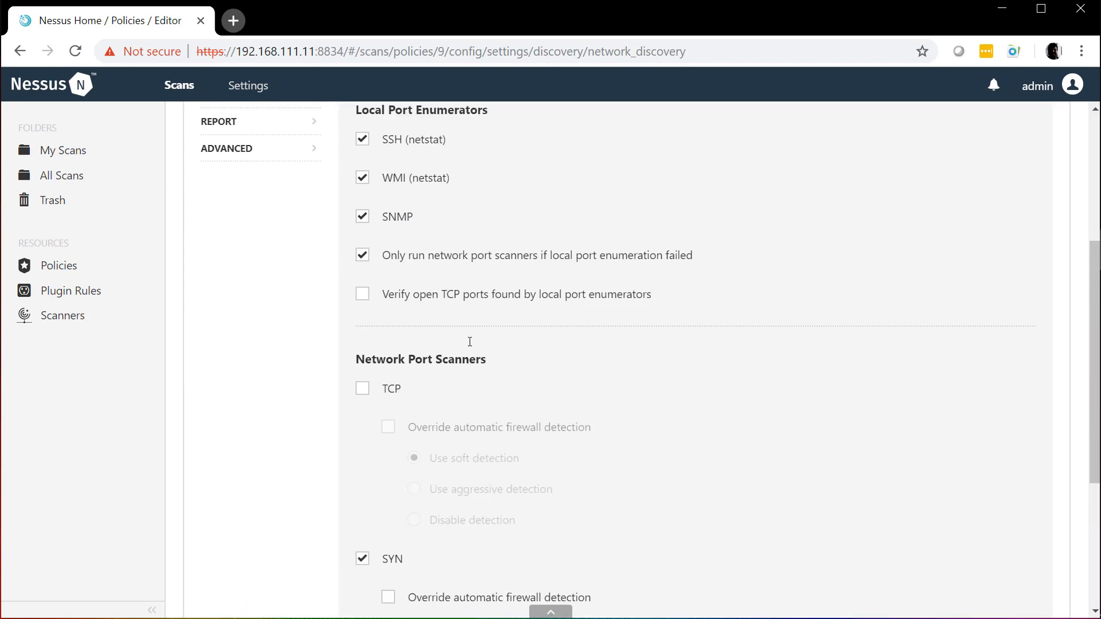
scroll(464, 345, "up", 3)
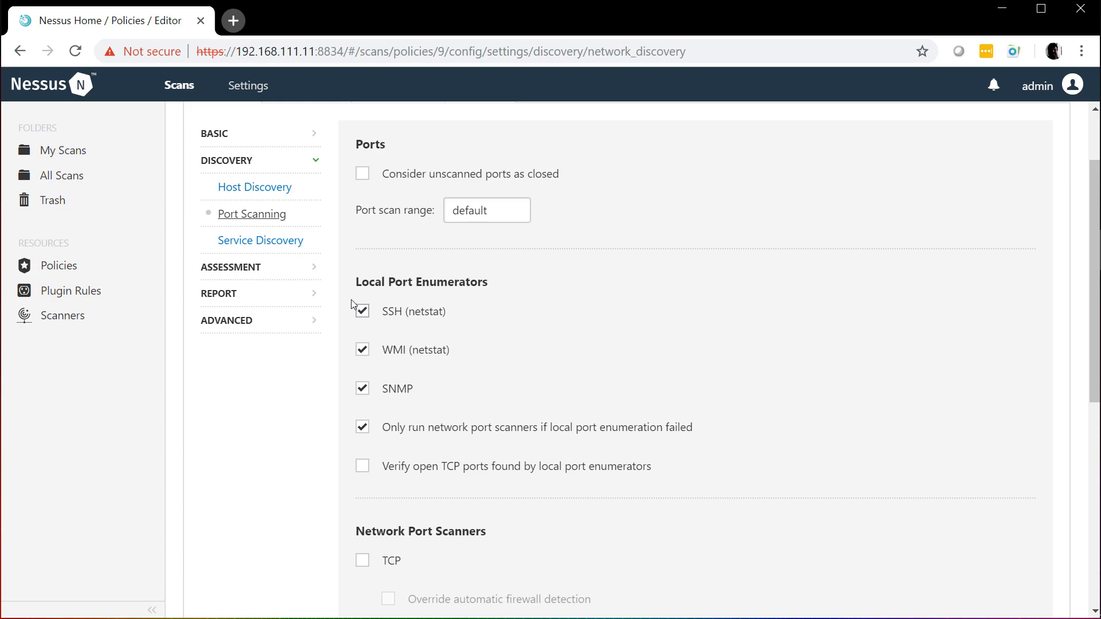
left_click(274, 251)
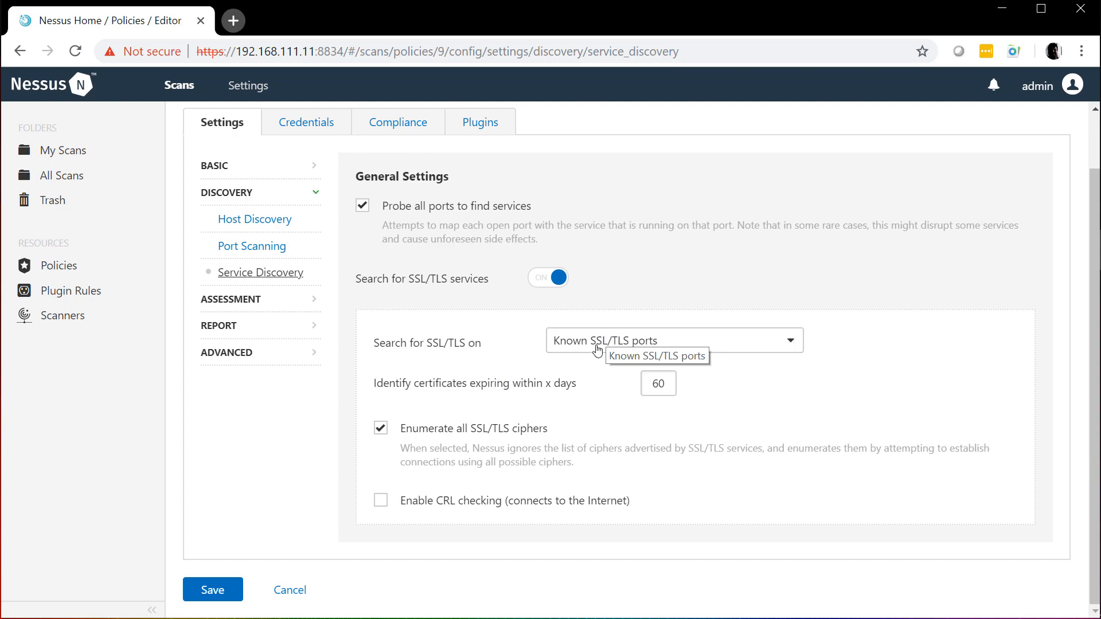
Review the policy's General, Brute Force, Web Applications and Windows assessment settings
left_click(240, 303)
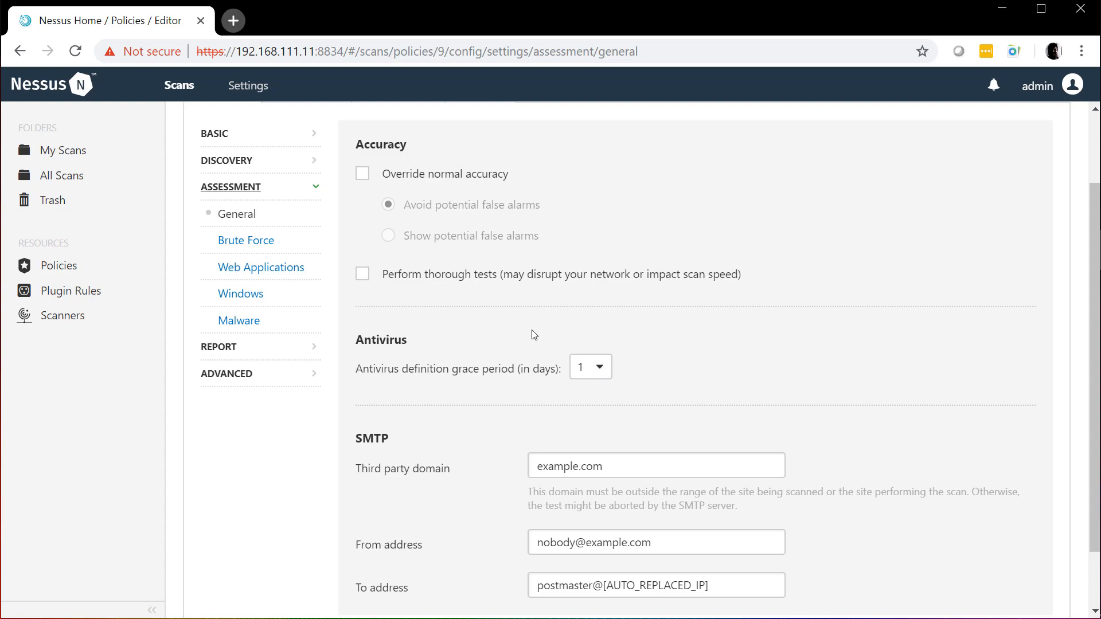
left_click(265, 241)
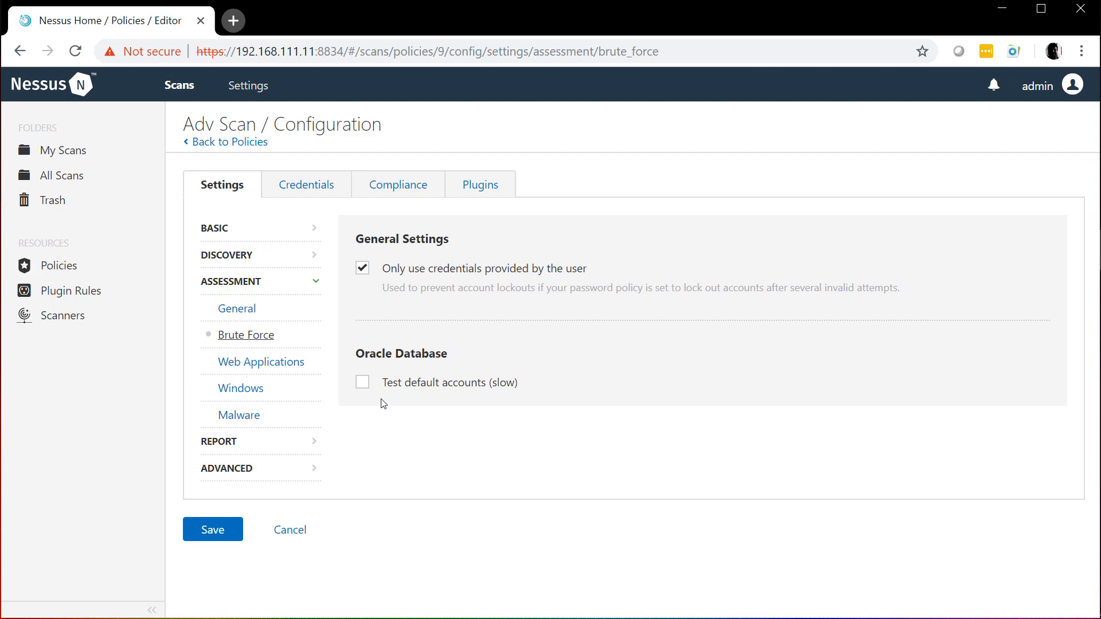
left_click(287, 375)
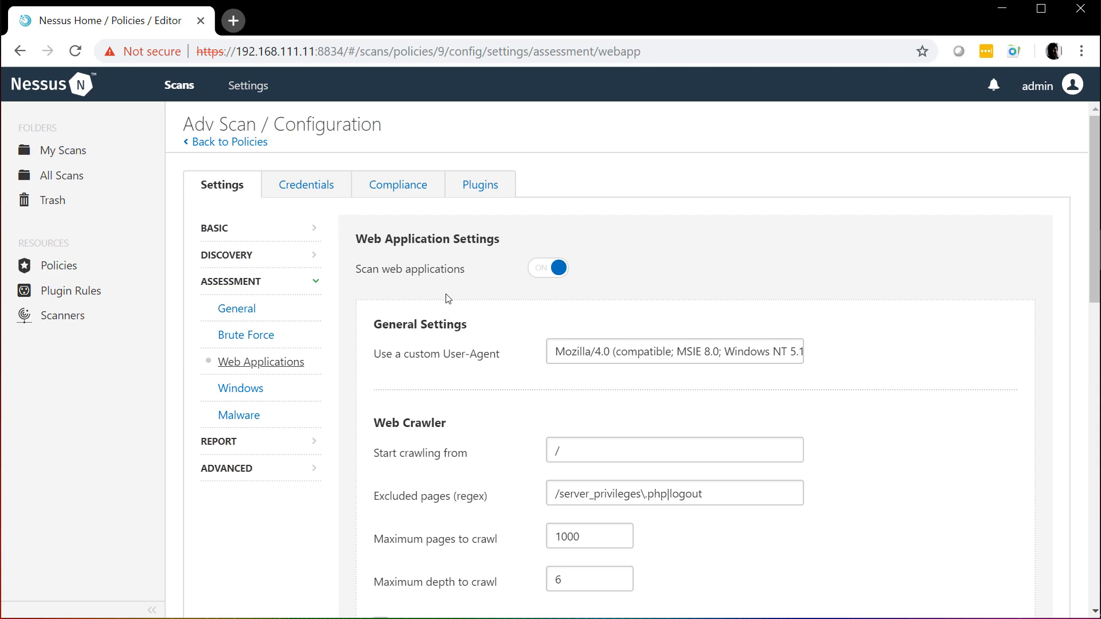
scroll(444, 298, "down", 3)
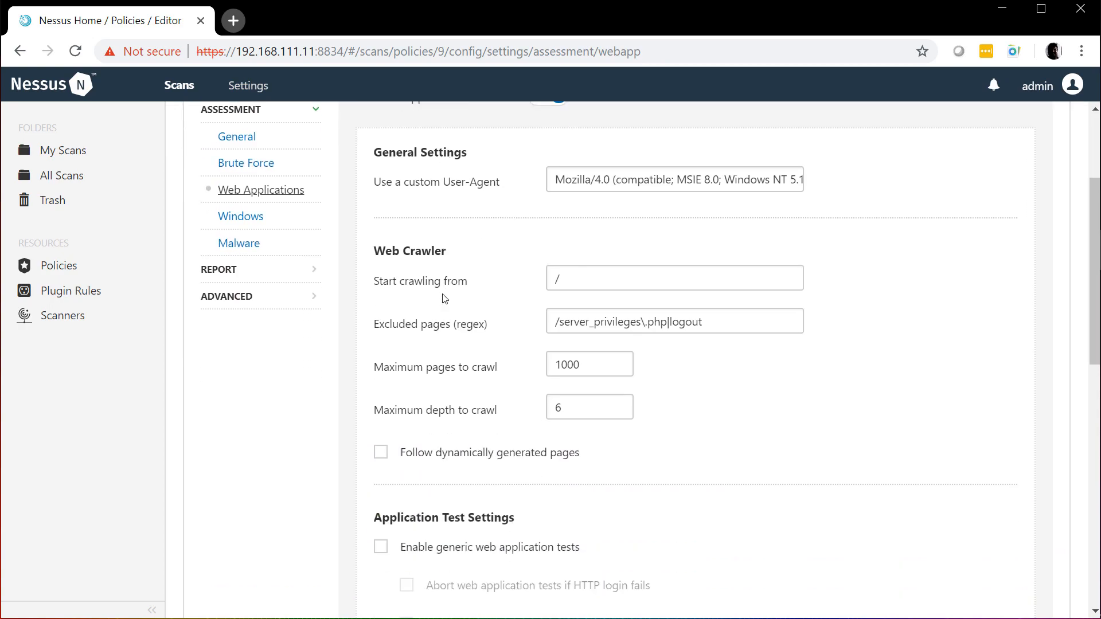
scroll(443, 296, "up", 3)
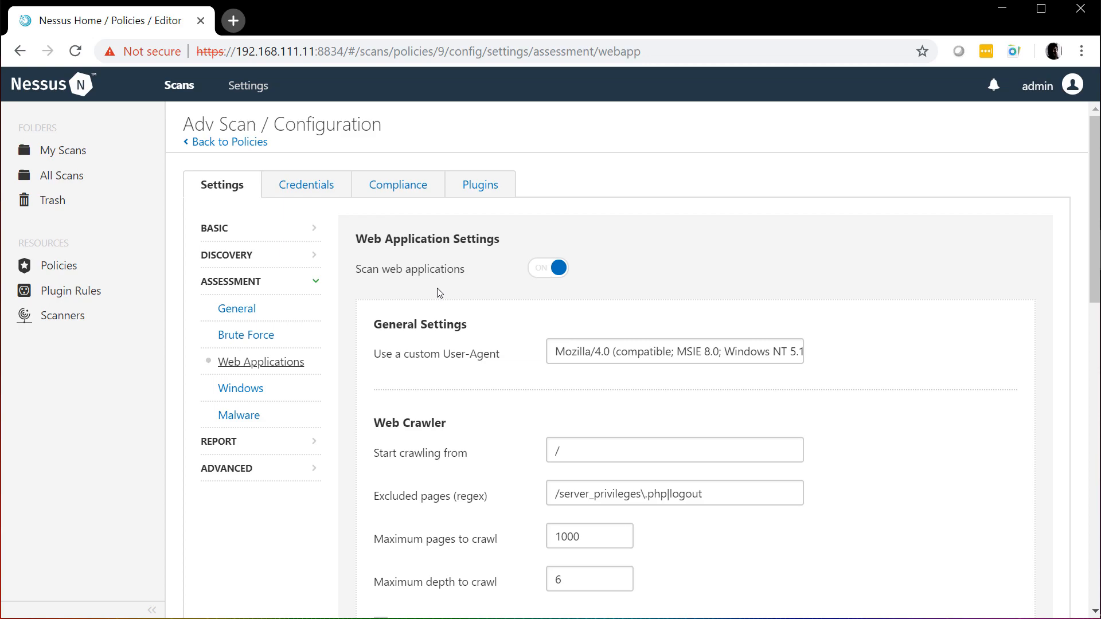
left_click(265, 390)
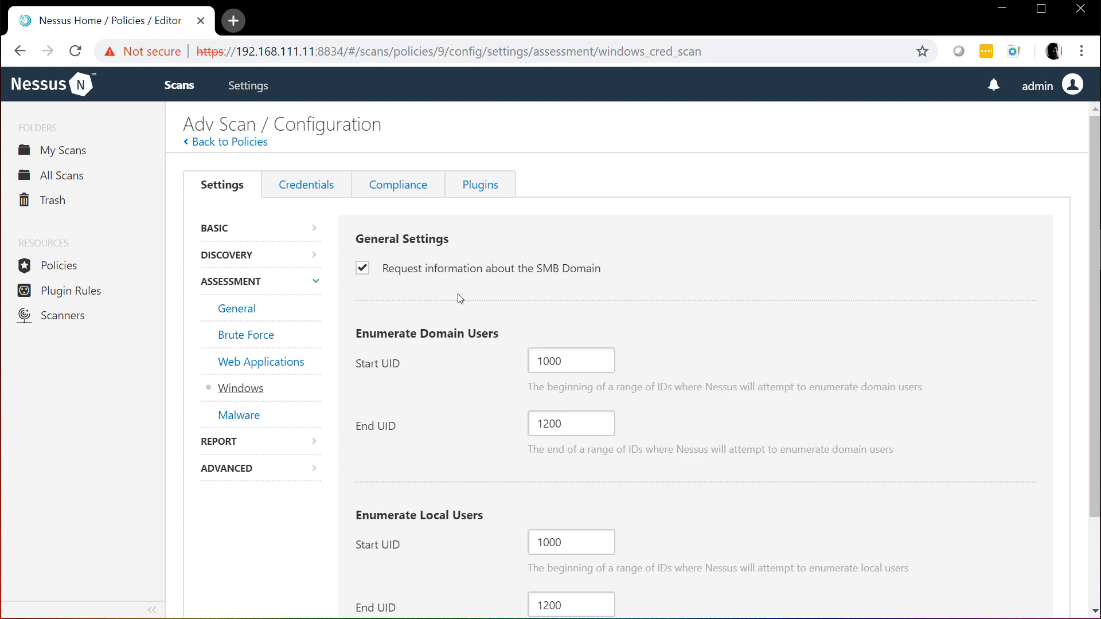
scroll(461, 298, "down", 2)
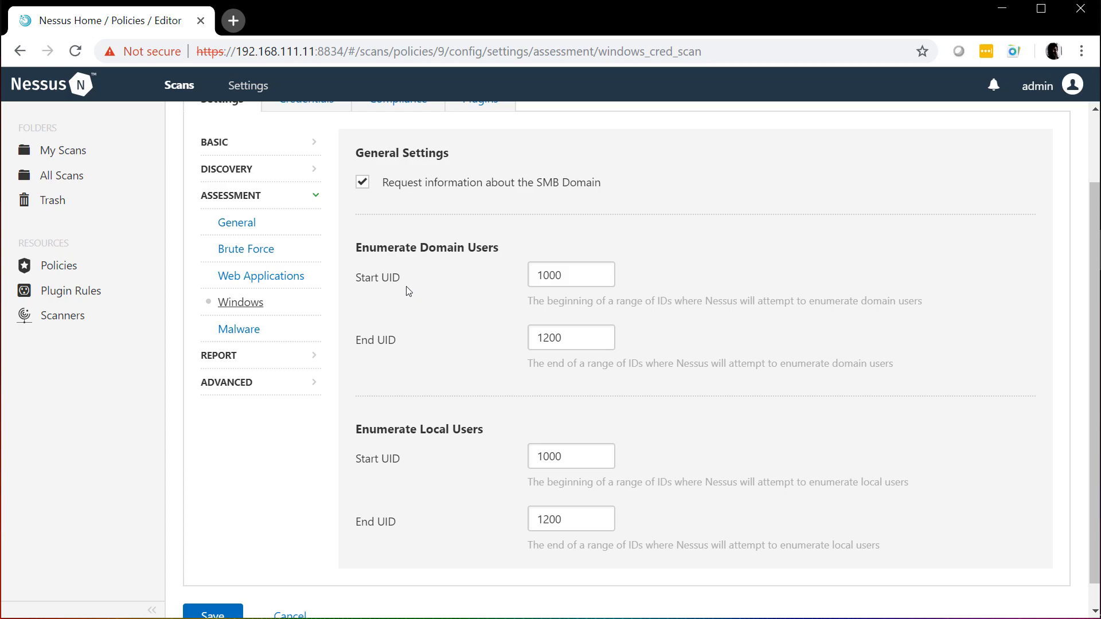
Examine the policy's Malware assessment settings, from hash and whitelist files through file system scanning and custom directories
left_click(261, 337)
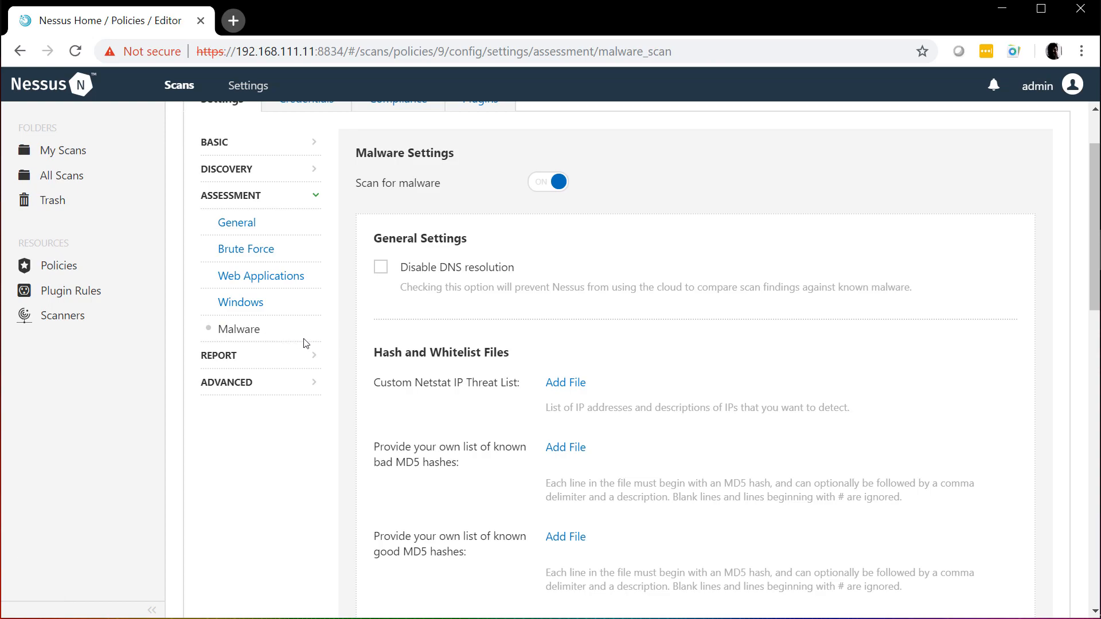
scroll(518, 353, "down", 3)
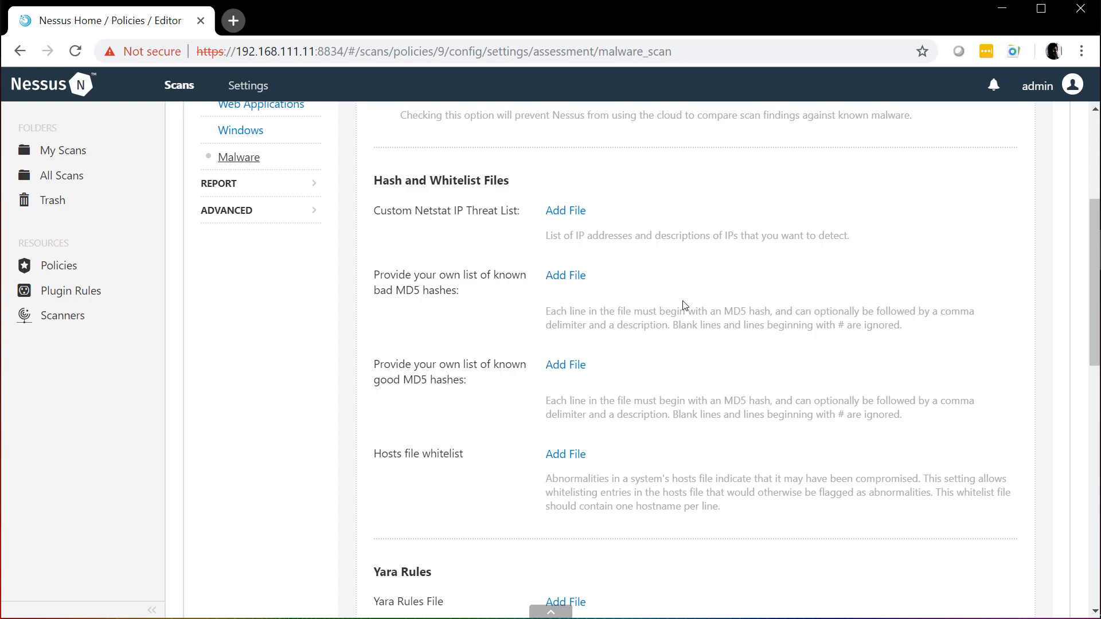
scroll(684, 305, "down", 8)
scroll(684, 305, "down", 2)
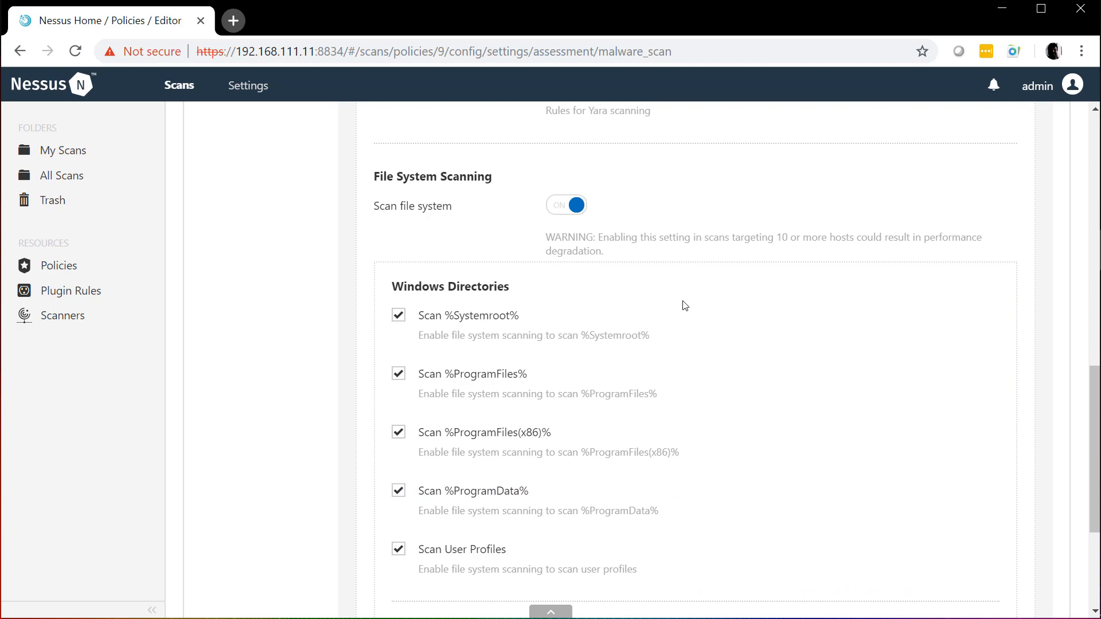
scroll(684, 305, "down", 4)
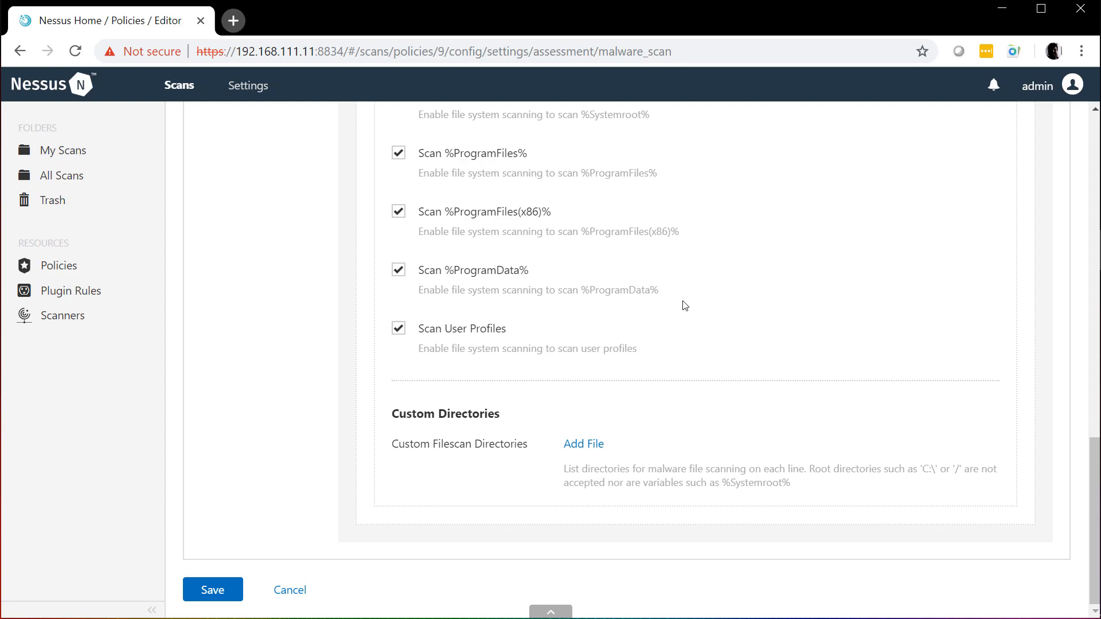
scroll(684, 305, "up", 14)
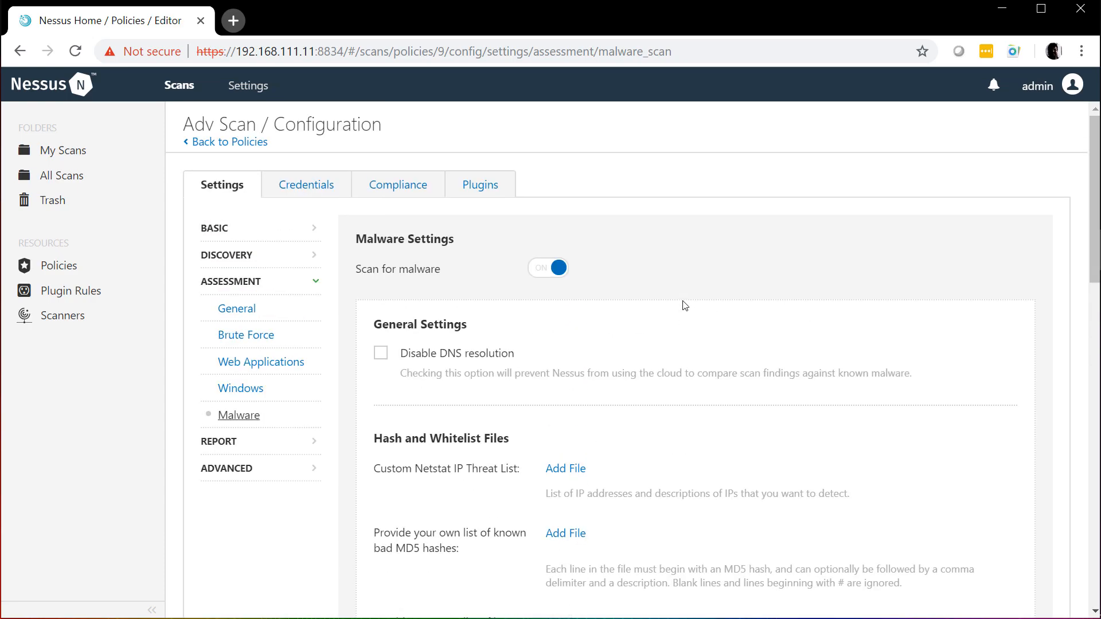
Review the processing and output options in the policy's Report settings
left_click(247, 441)
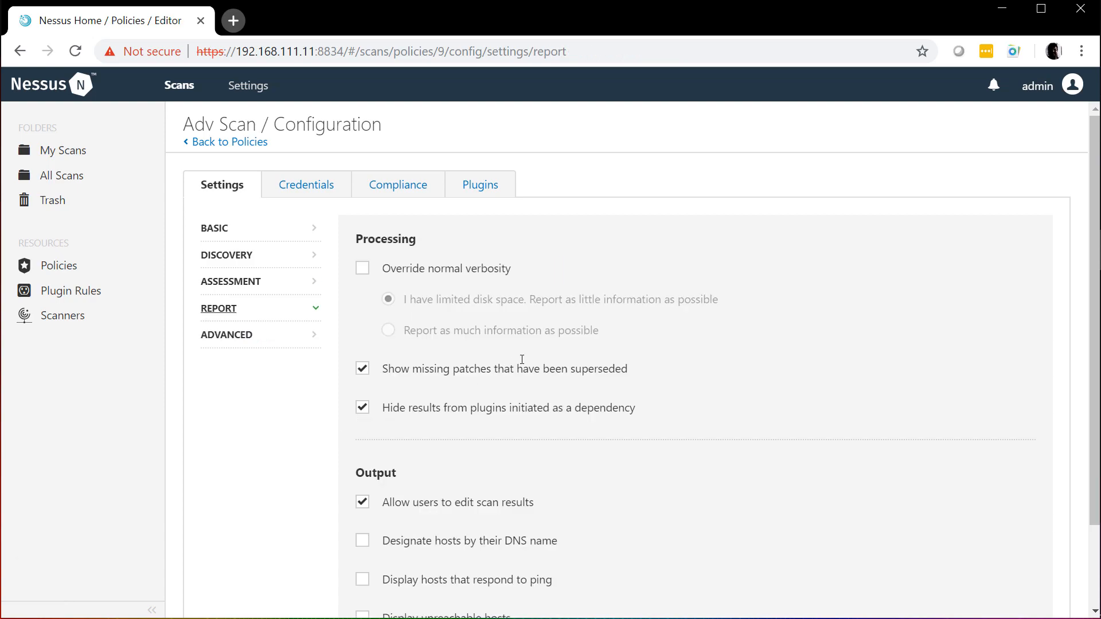
scroll(530, 362, "down", 2)
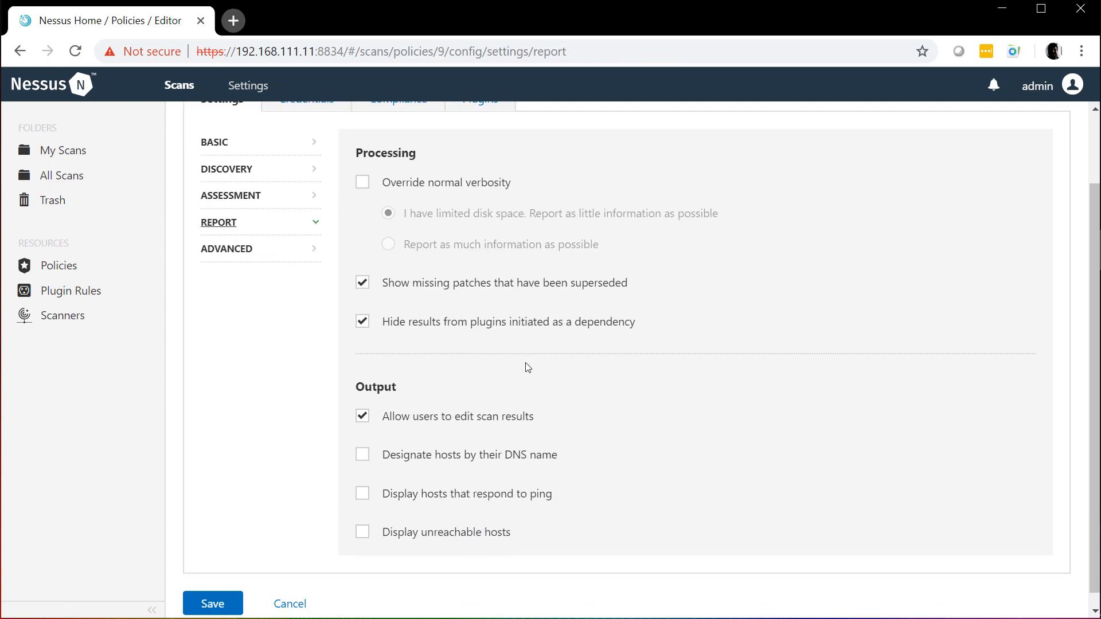
Review the general and performance options in the policy's Advanced settings, leaving the policy without saving
left_click(244, 251)
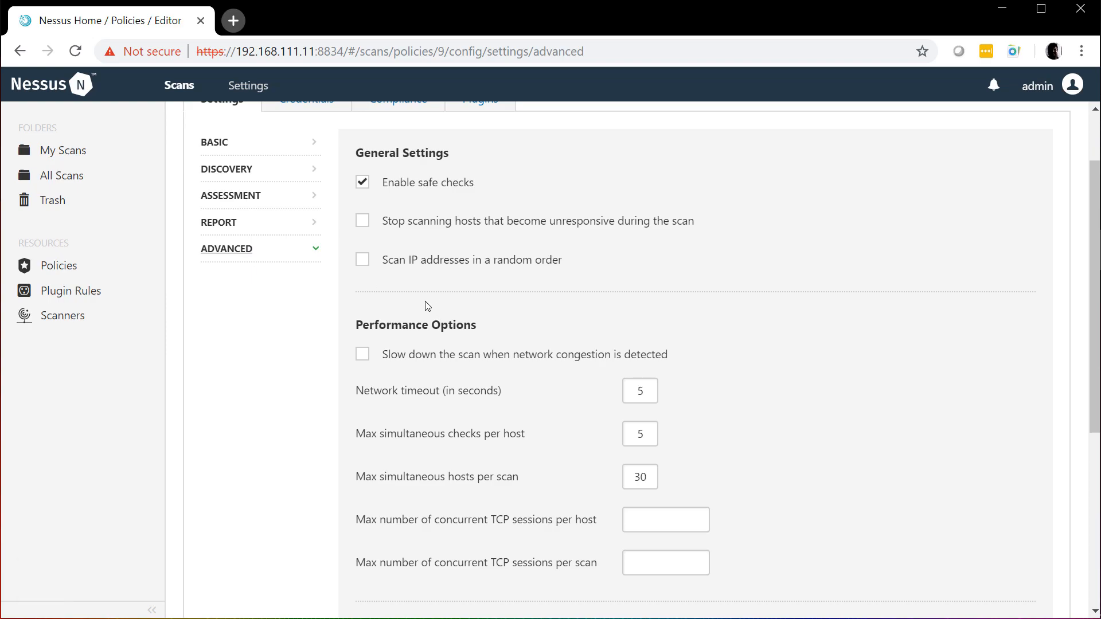
scroll(425, 309, "up", 2)
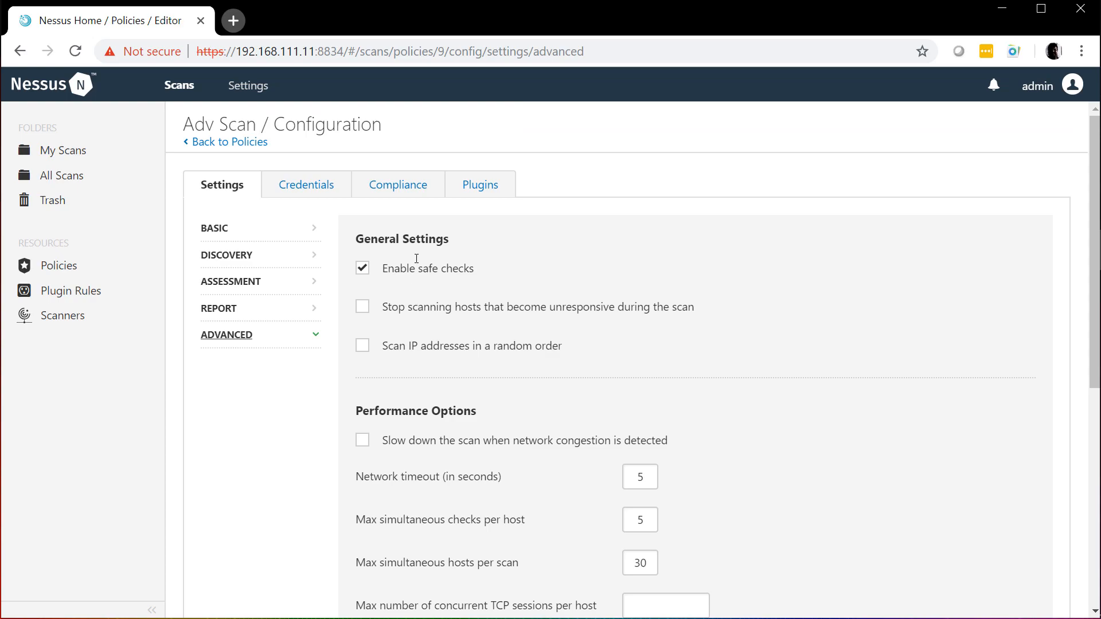
left_click(246, 147)
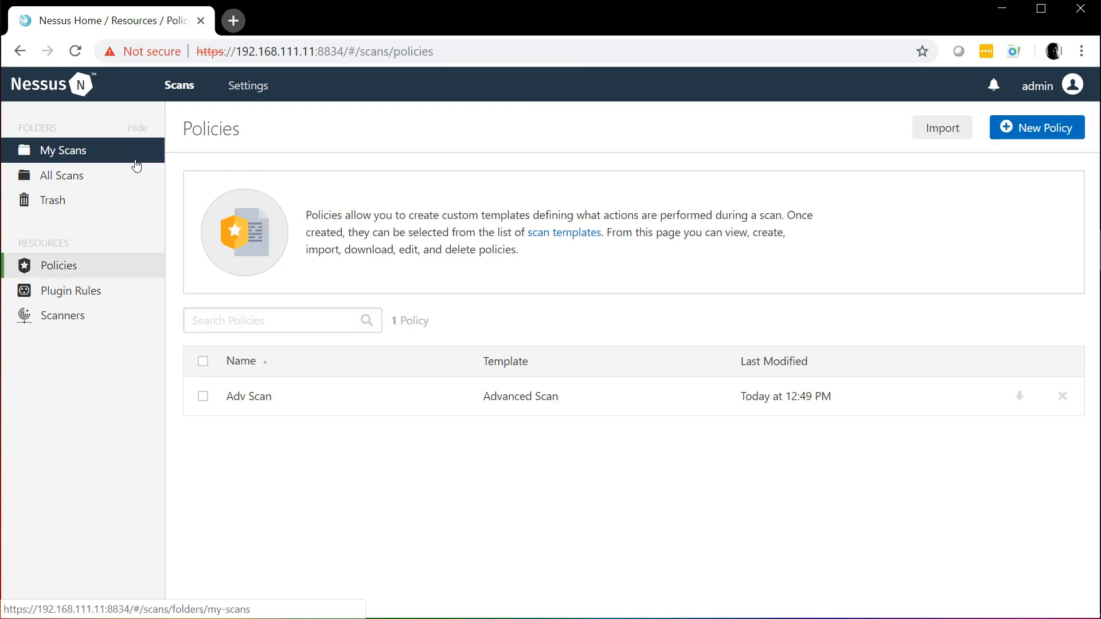
Start a new scan from My Scans and look through the scanner templates and the user-defined templates
left_click(82, 151)
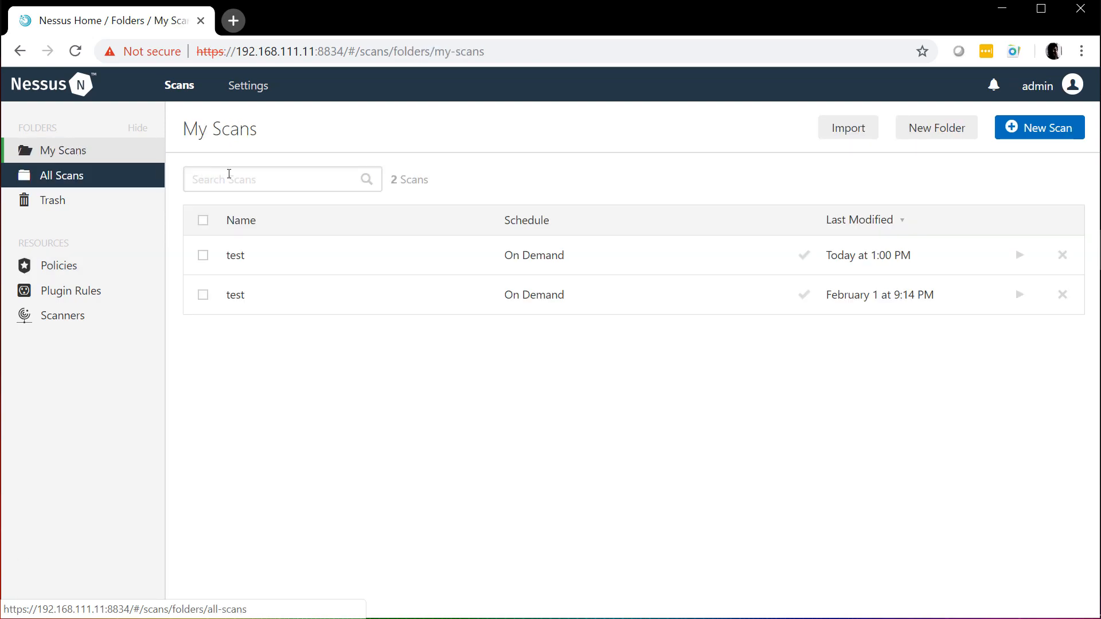
left_click(1028, 132)
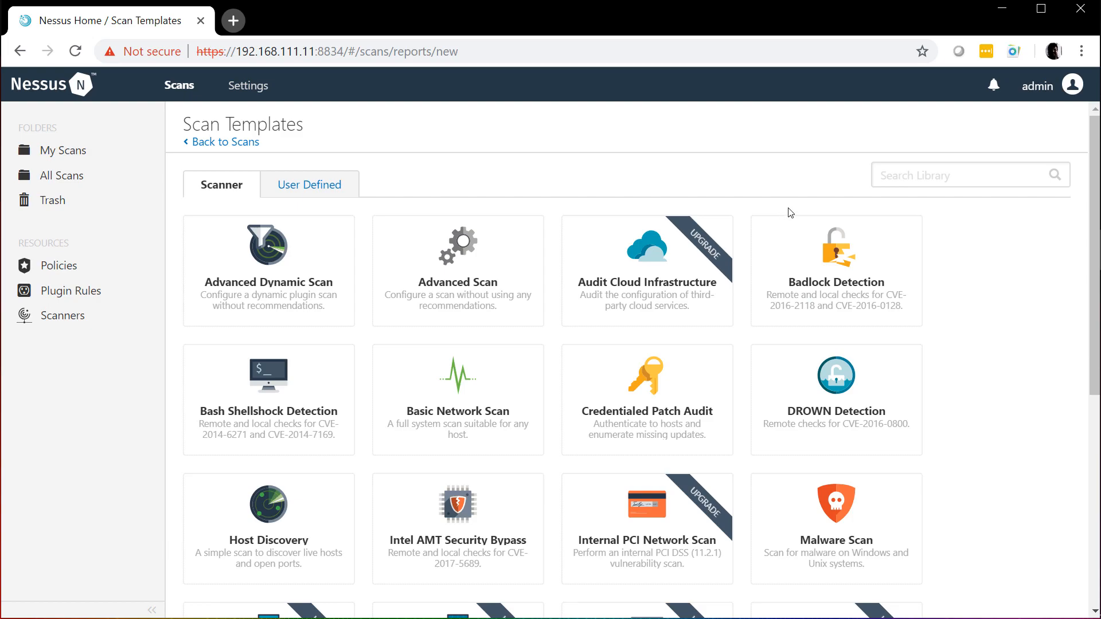
scroll(796, 220, "down", 5)
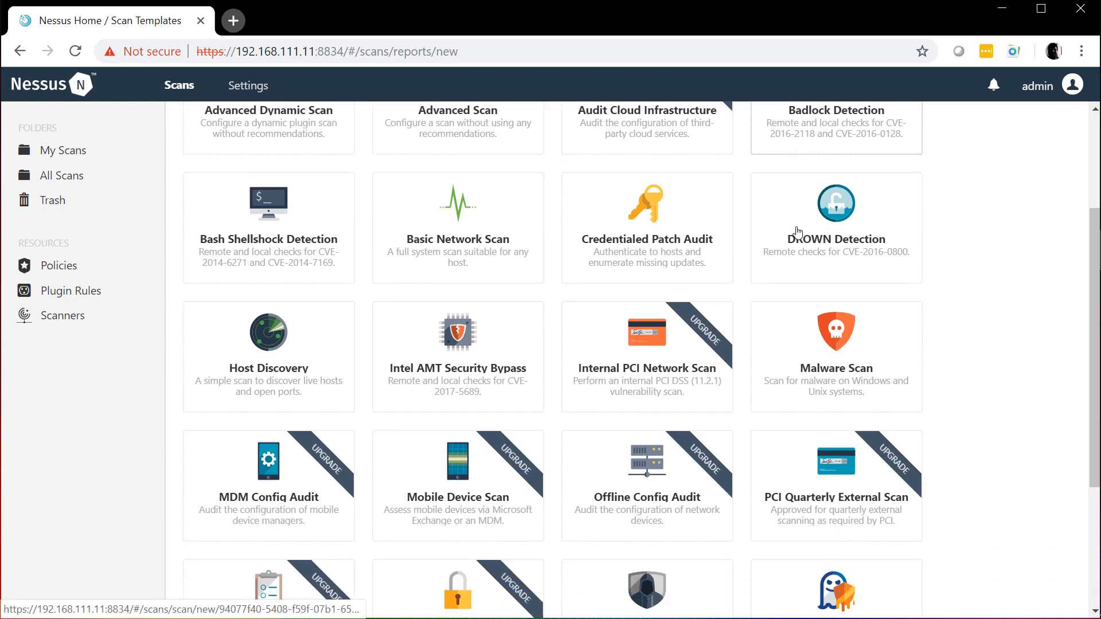
scroll(801, 224, "up", 5)
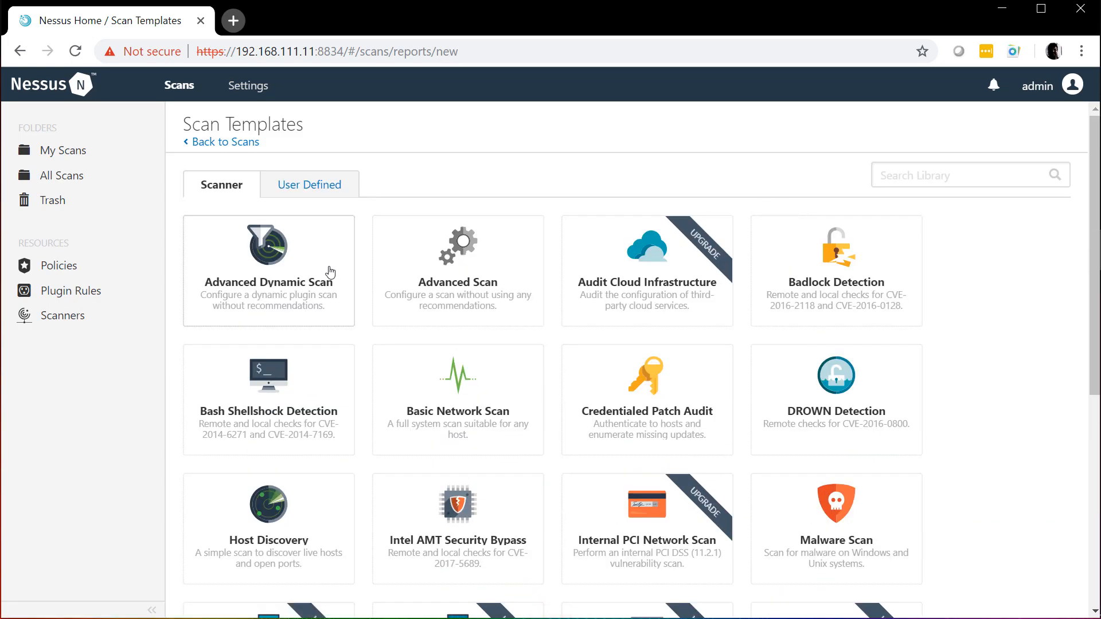
left_click(329, 197)
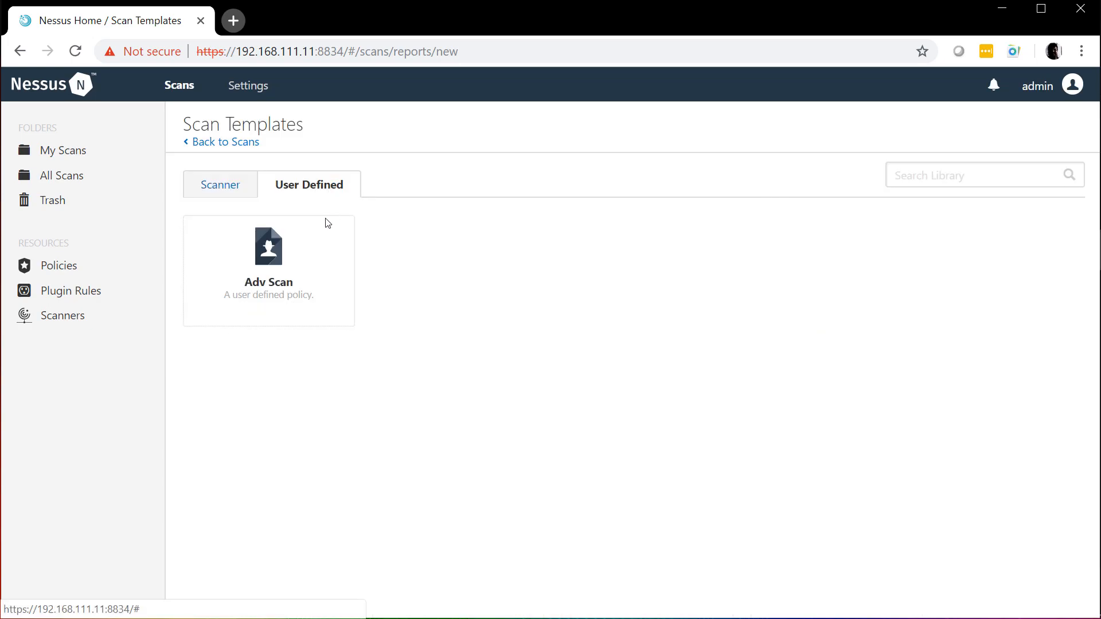
View the General and Schedule settings of a new scan based on the Adv Scan policy, and cancel the scan's creation
left_click(277, 254)
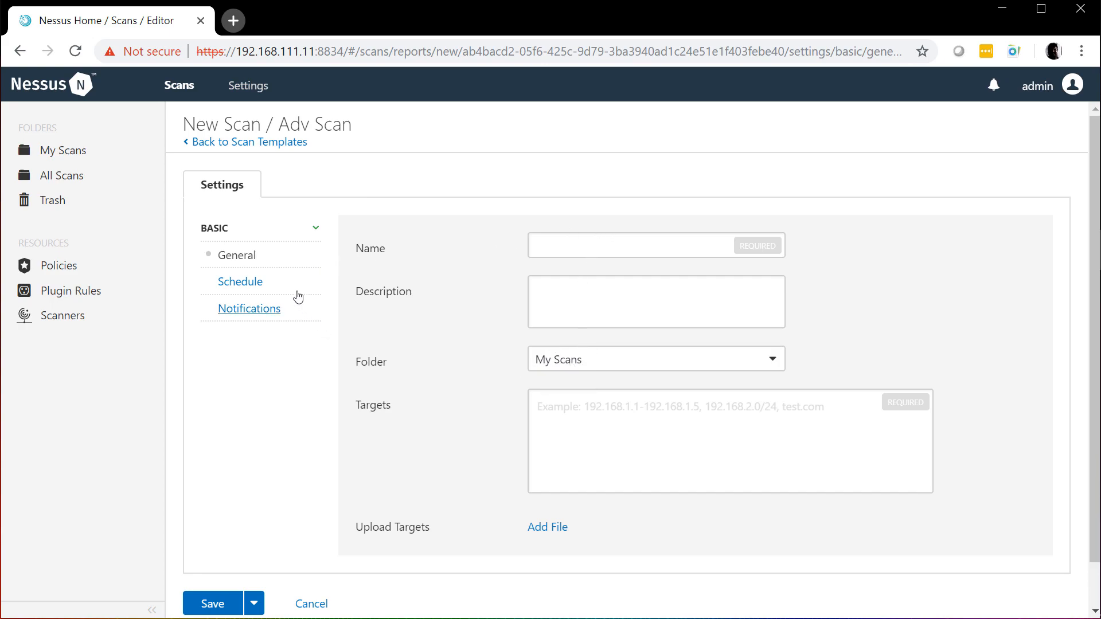
left_click(245, 283)
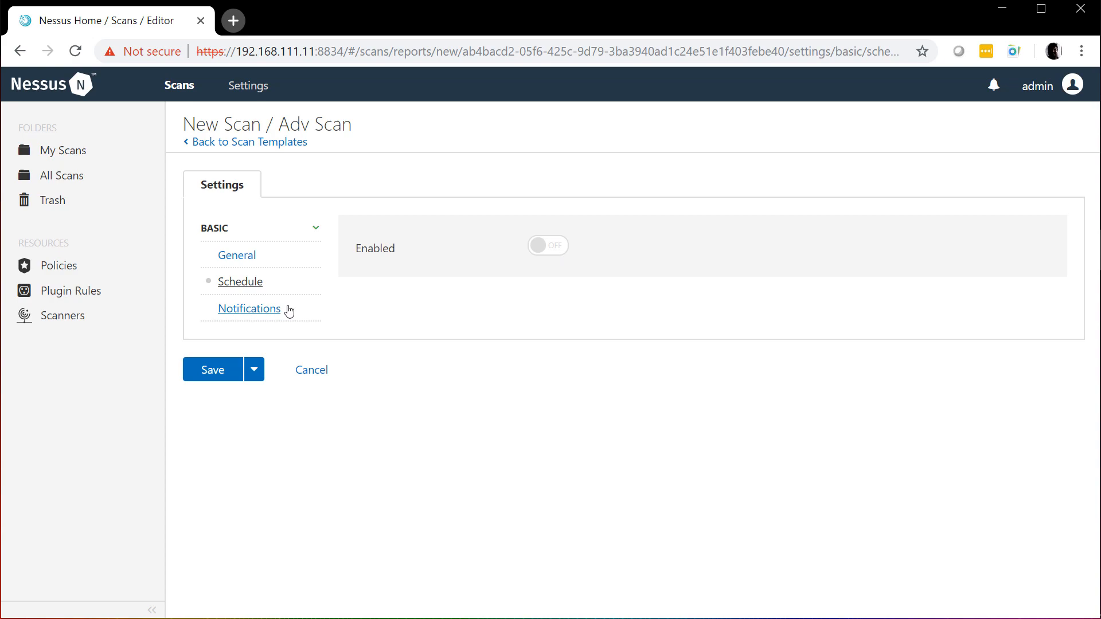
left_click(318, 376)
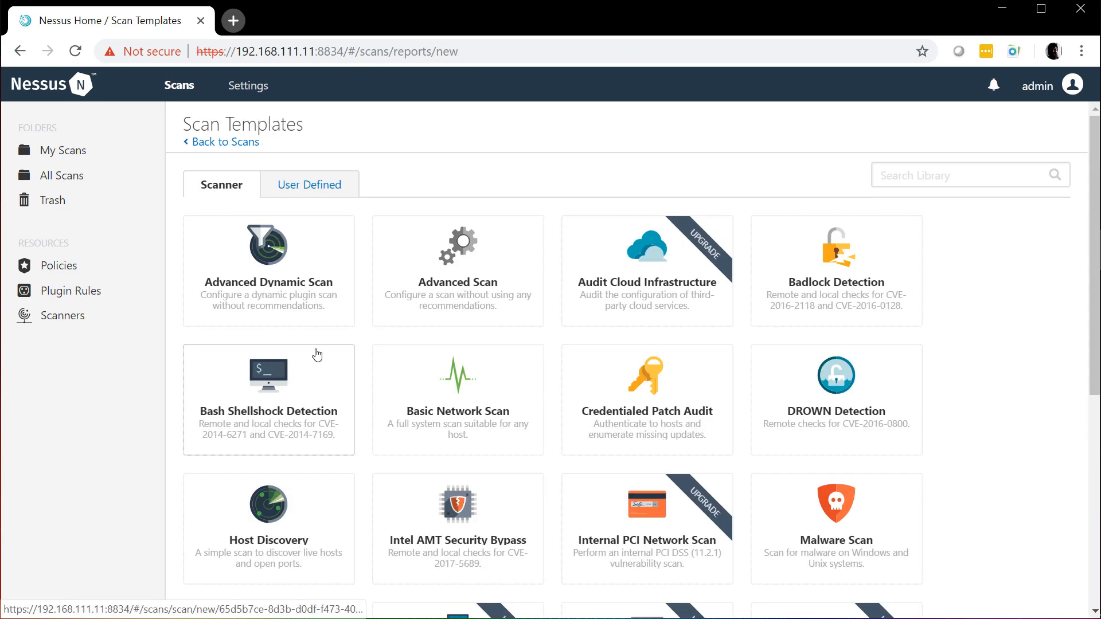
Launch the test scan last modified on February 1 from the list of all scans
left_click(71, 183)
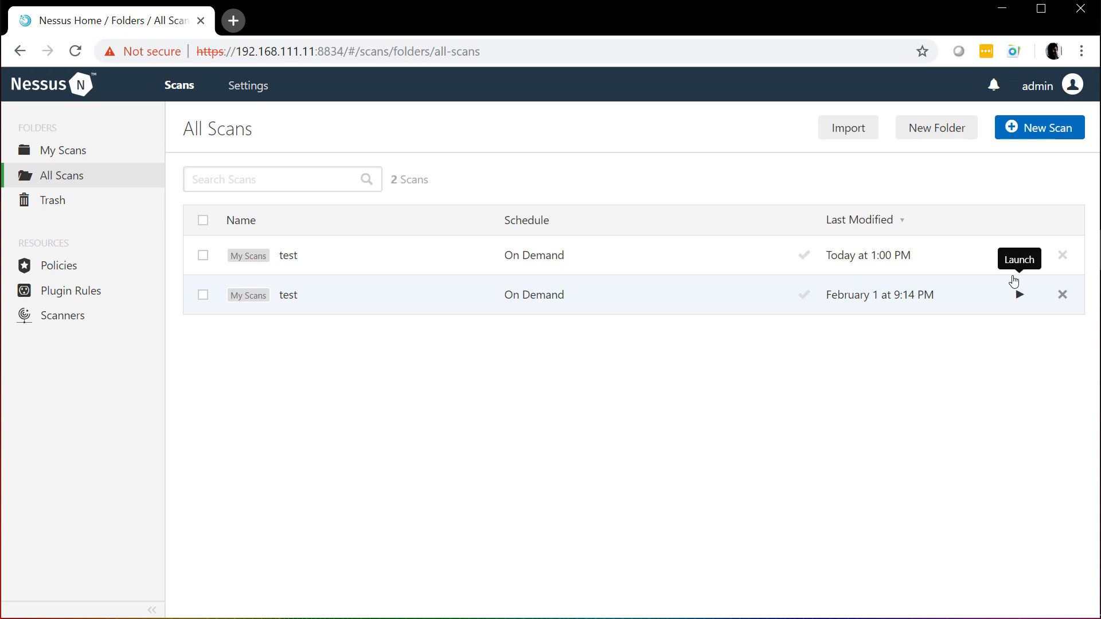
left_click(1019, 295)
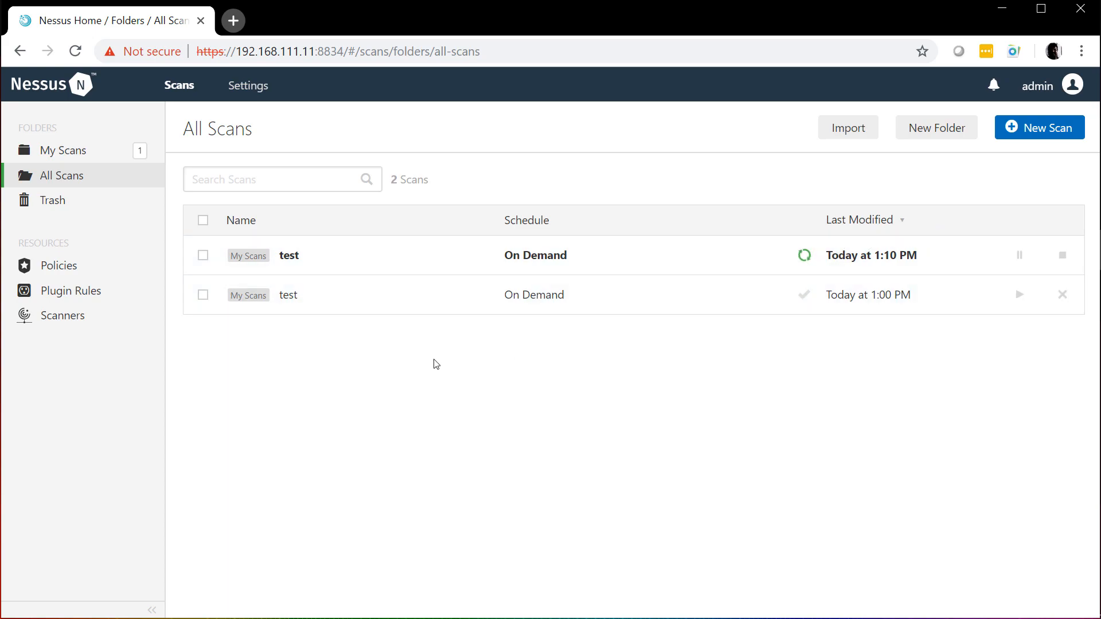
Reopen the Adv Scan policy and examine its host credentials and the available compliance audit checks
left_click(66, 267)
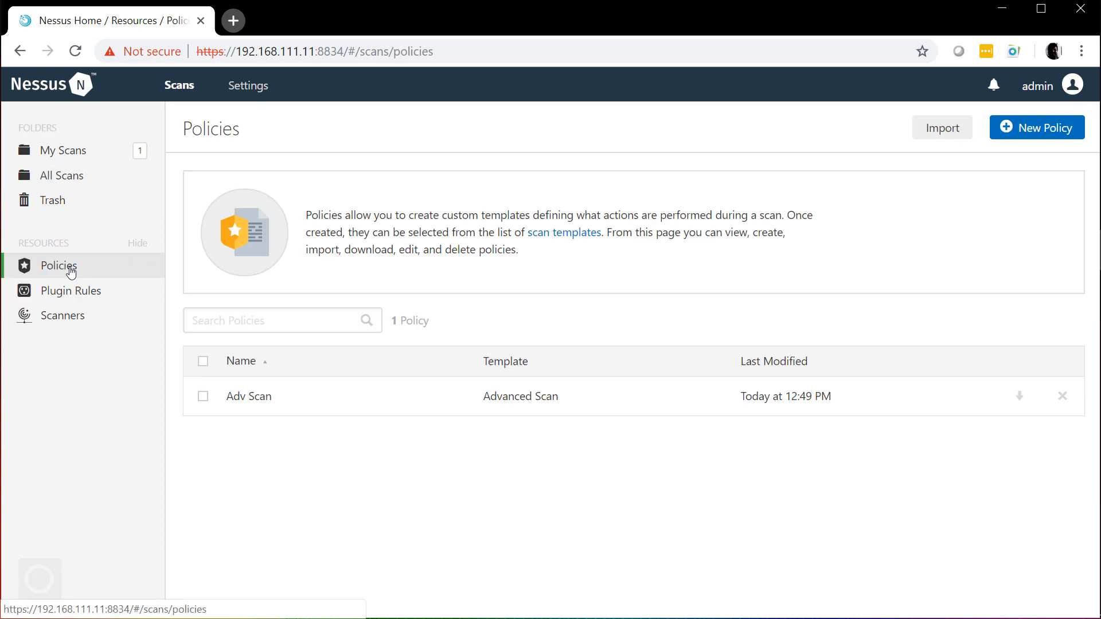
left_click(253, 398)
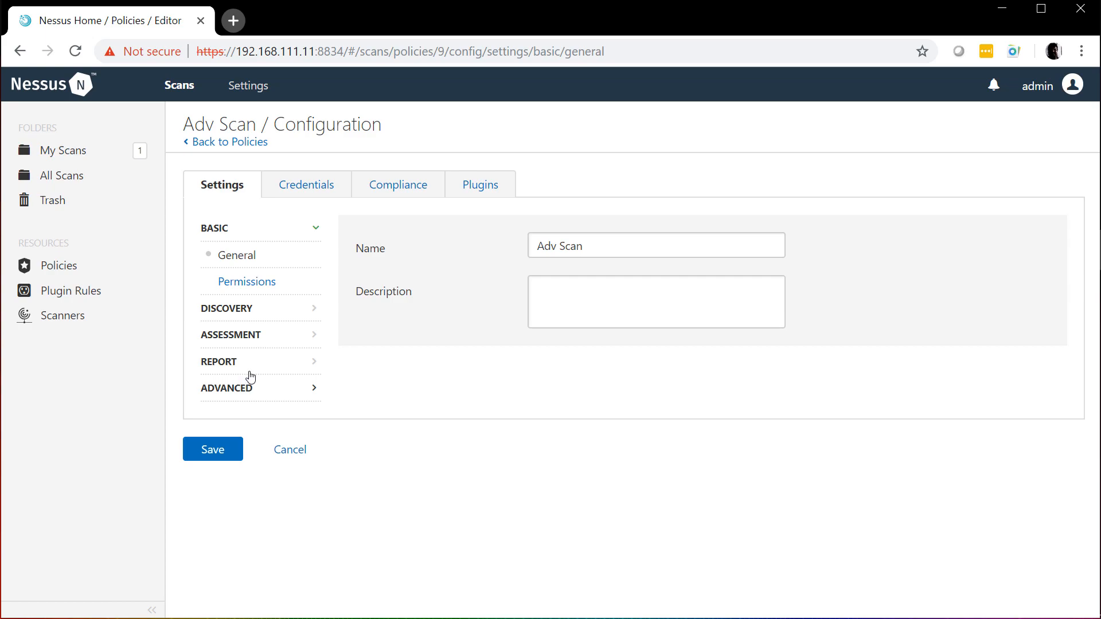
left_click(295, 186)
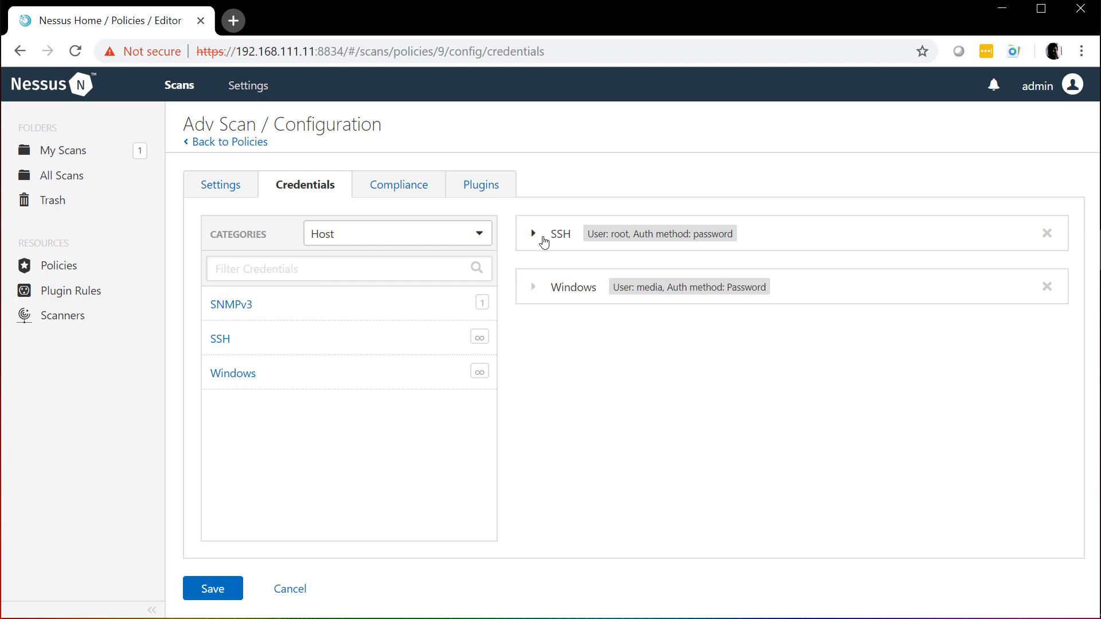
left_click(382, 189)
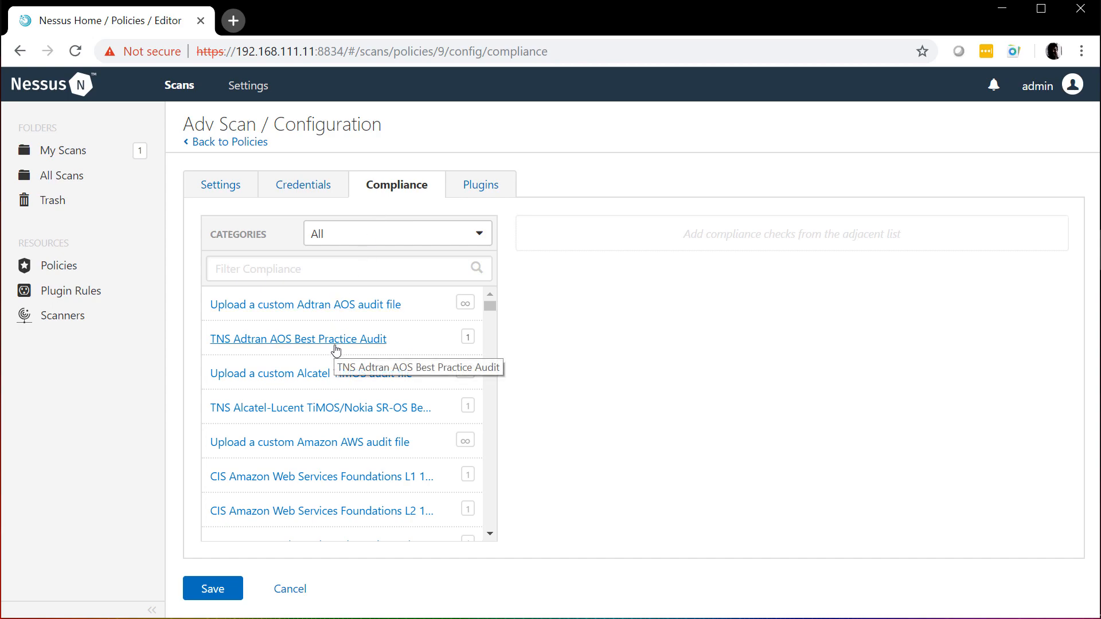
scroll(330, 360, "down", 2)
scroll(330, 359, "down", 4)
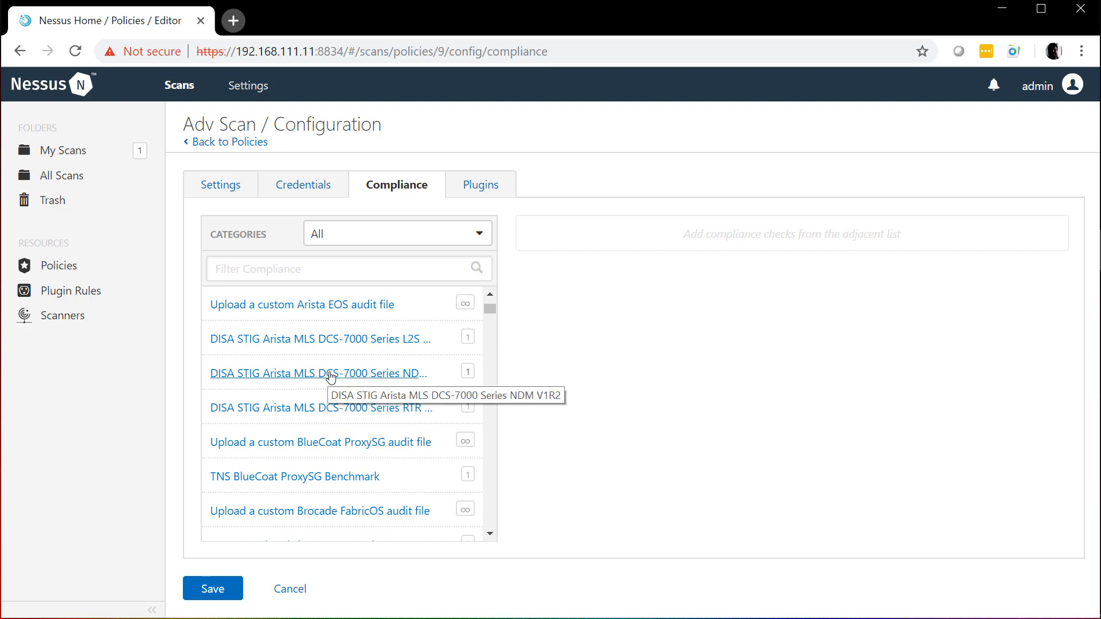
Open the Adv Scan policy's plugin families and look through the individual plugins in the Backdoors family
left_click(475, 190)
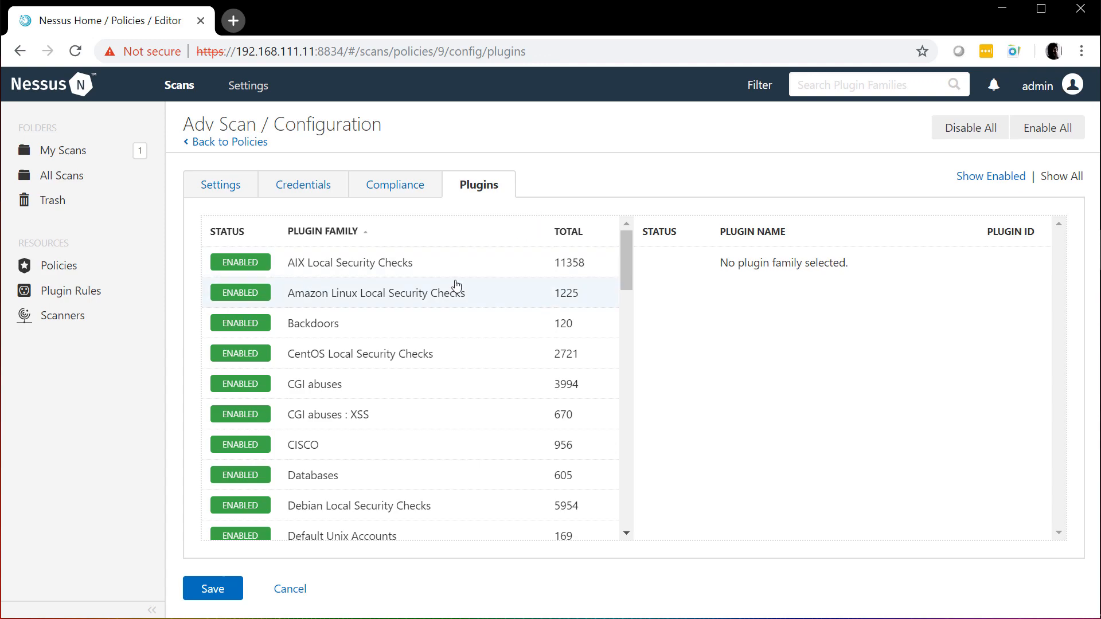
left_click(379, 320)
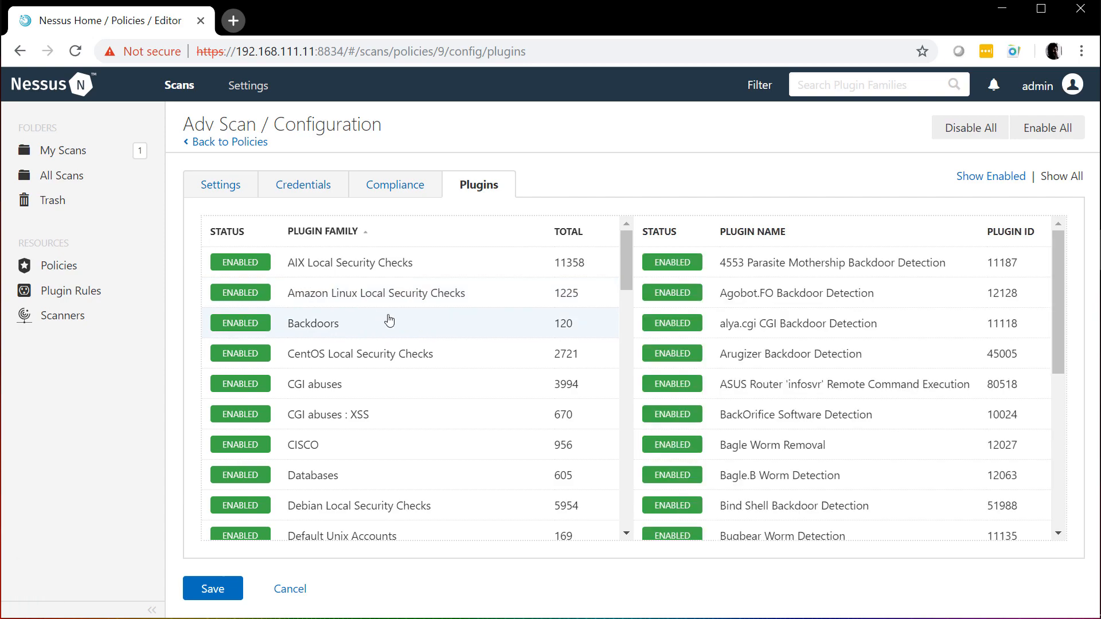
scroll(791, 321, "down", 5)
scroll(790, 276, "down", 12)
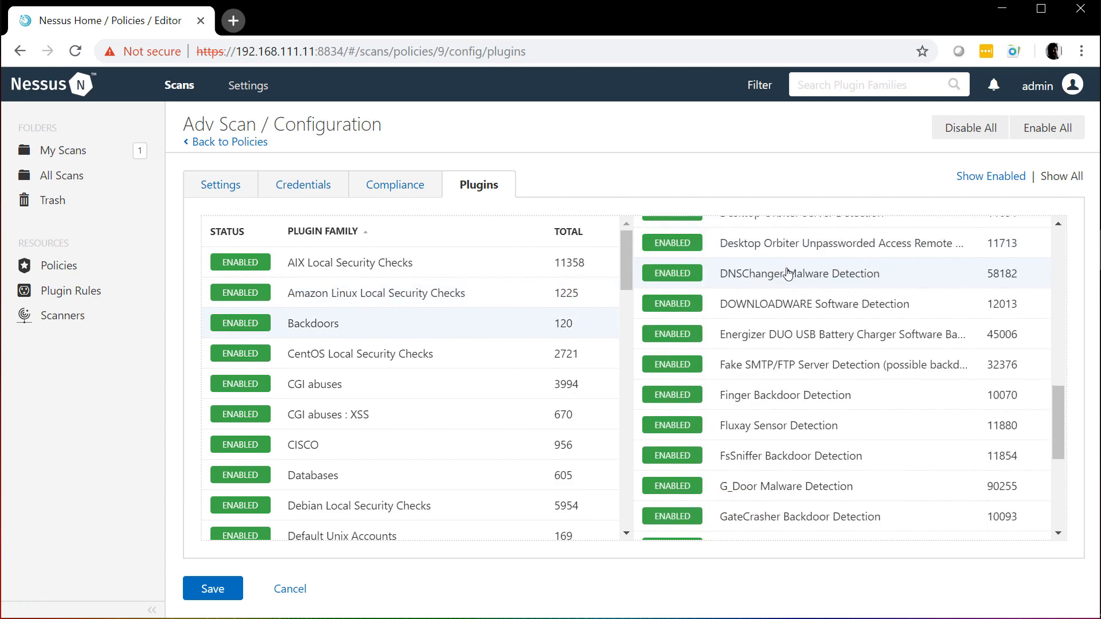
scroll(785, 263, "down", 10)
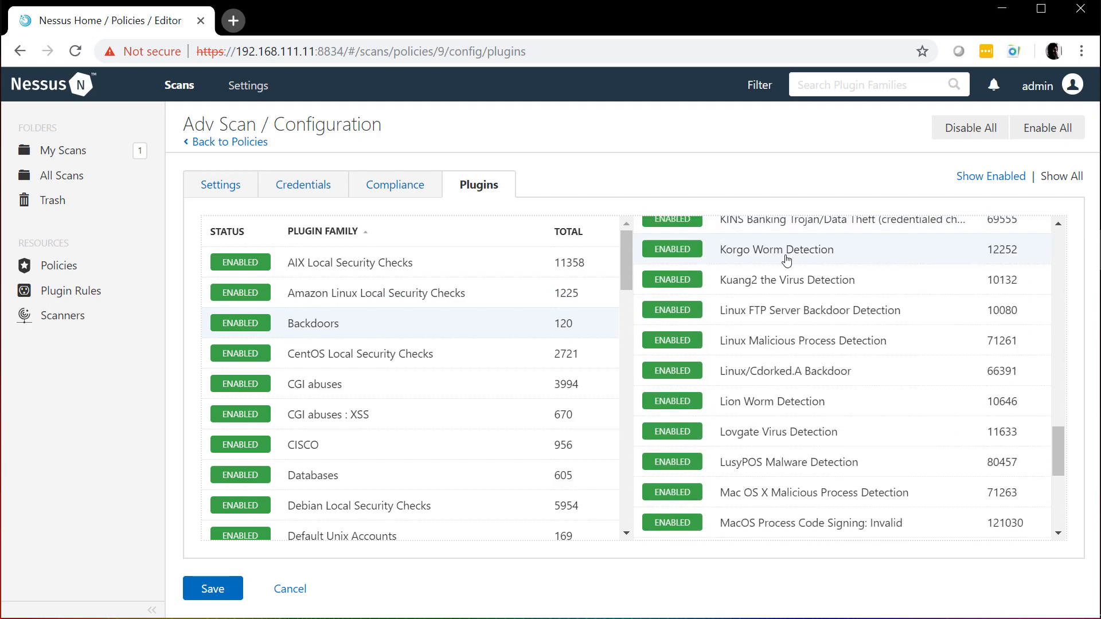
scroll(783, 242, "down", 8)
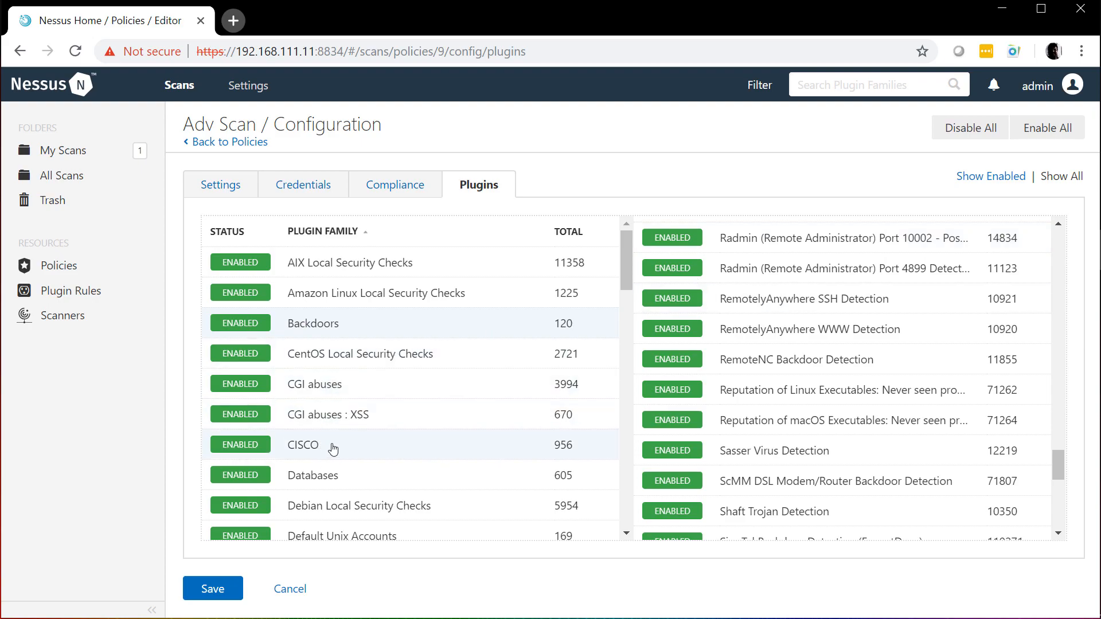
Browse the plugin families and display the plugins in the Gain a shell remotely family
scroll(330, 450, "down", 2)
scroll(341, 441, "down", 3)
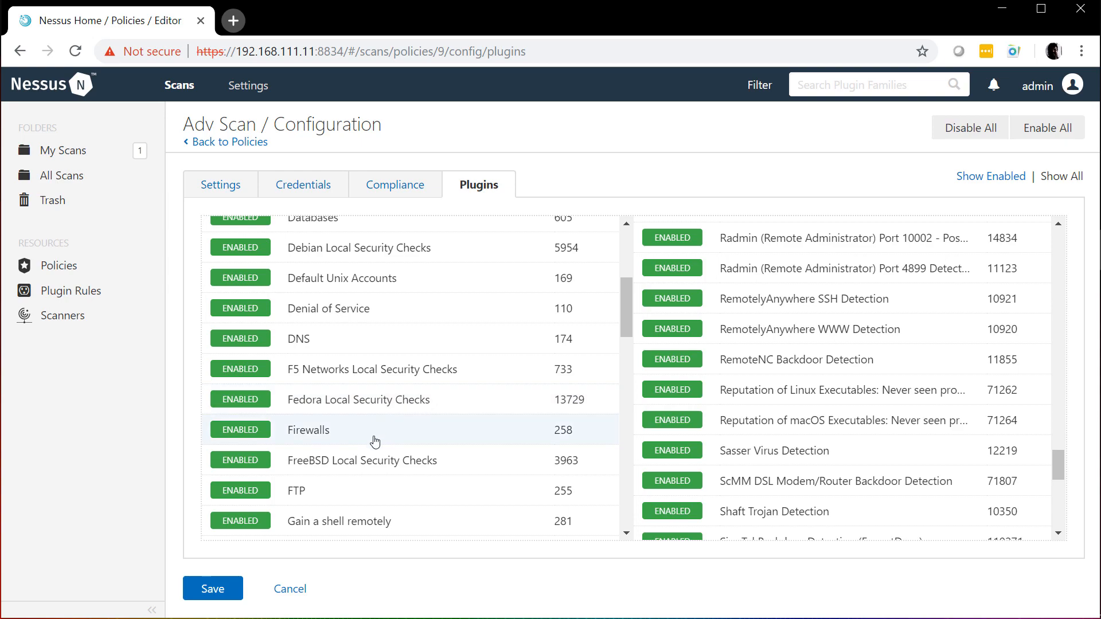
scroll(373, 433, "down", 2)
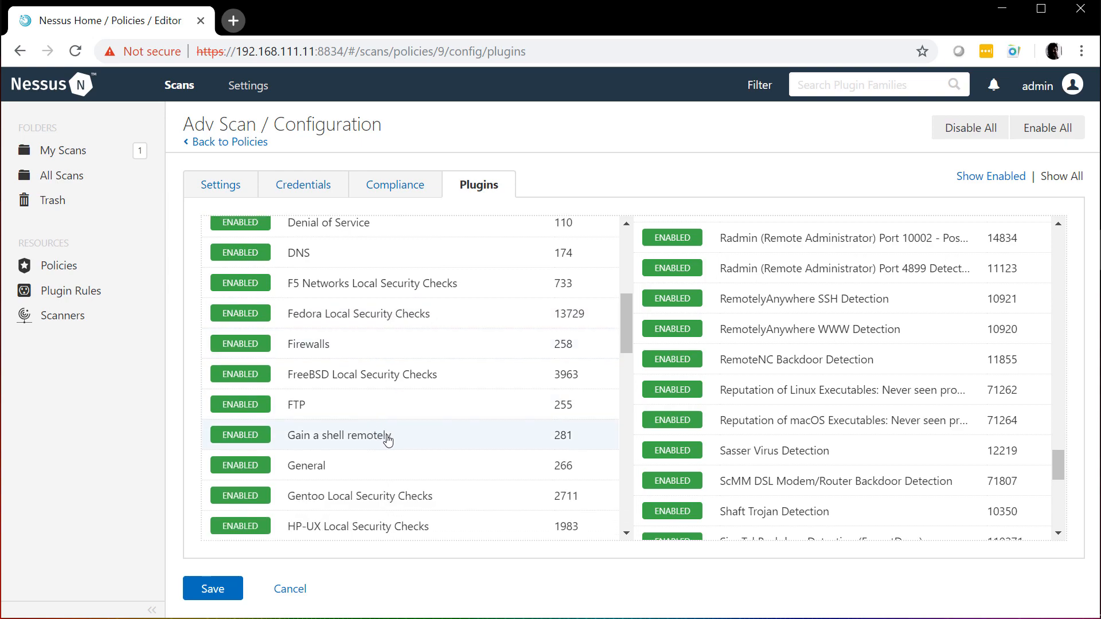
left_click(388, 439)
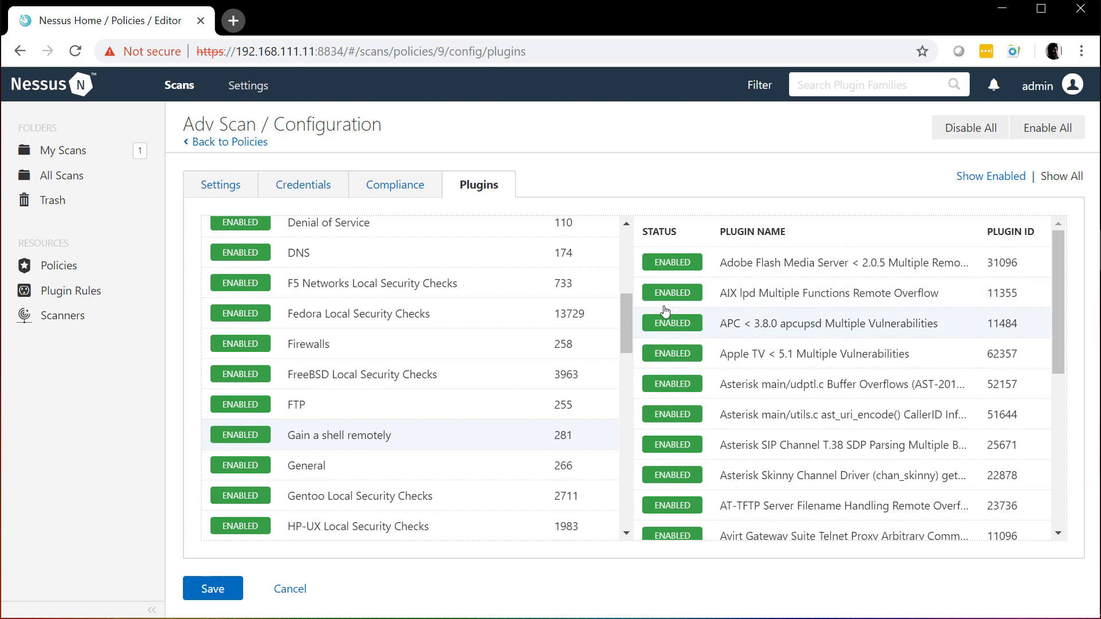
Inspect the remaining plugin families, list the plugins for Windows, Microsoft Bulletins and User management, and return to My Scans
scroll(442, 373, "down", 3)
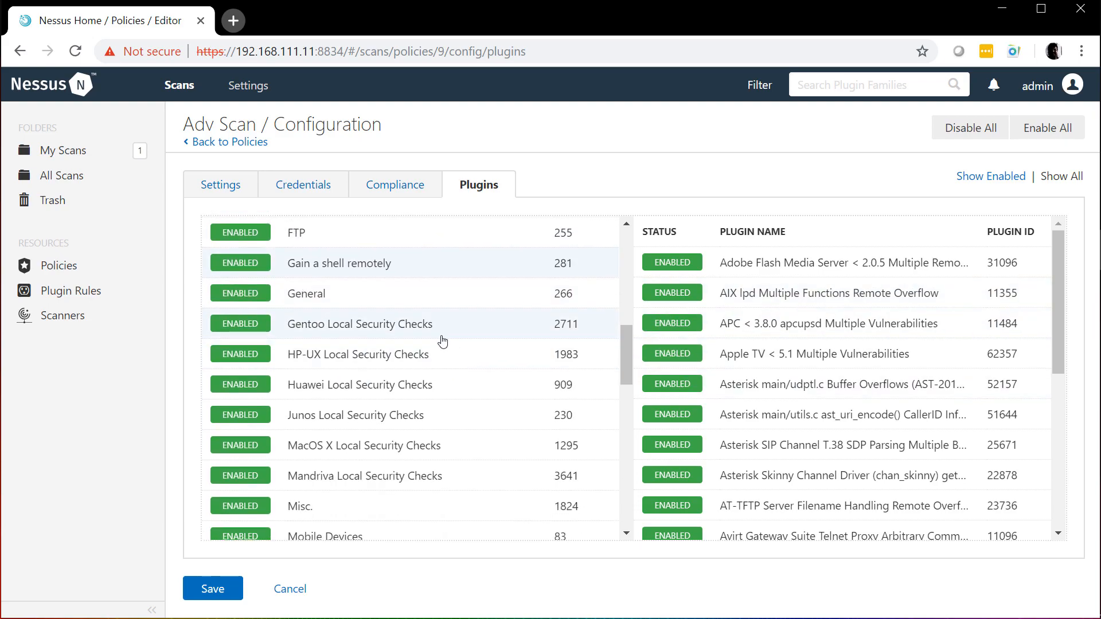
scroll(443, 342, "down", 2)
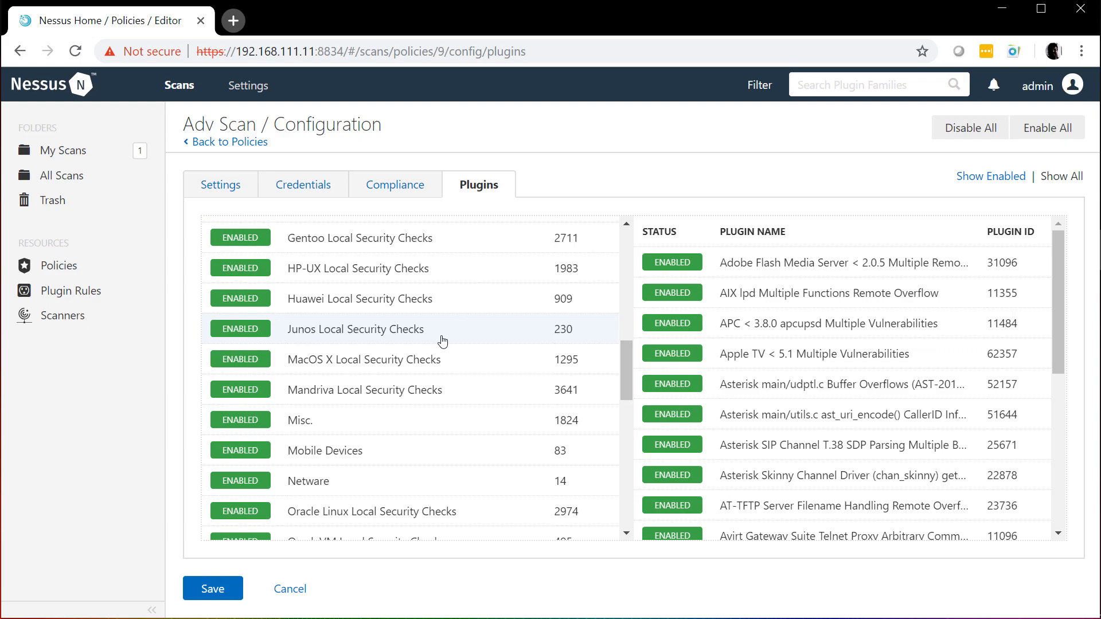
scroll(431, 352, "down", 2)
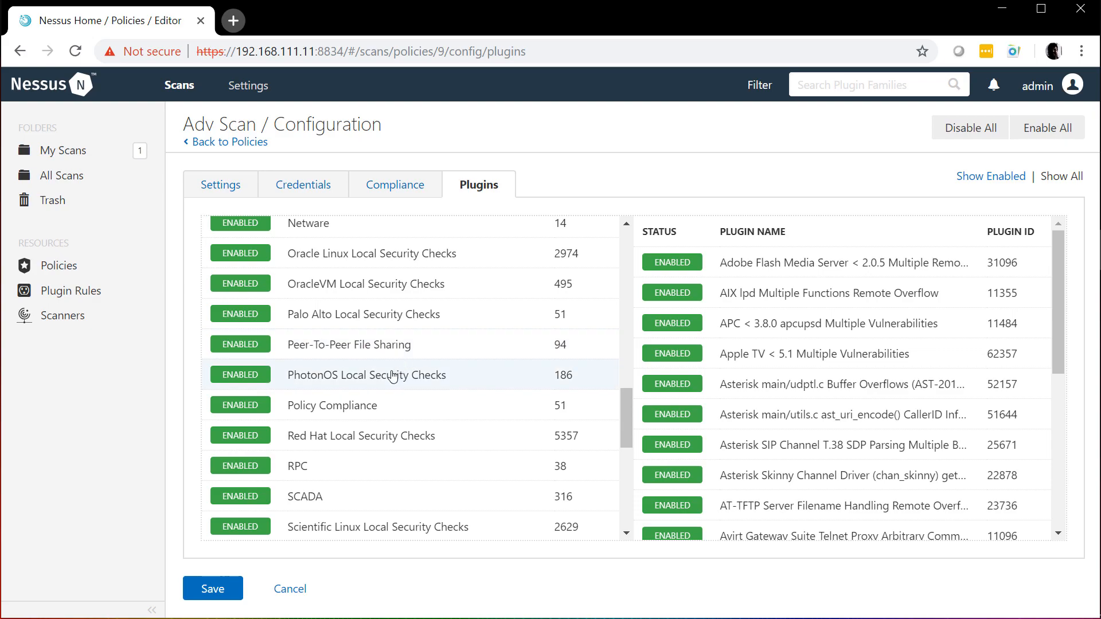
scroll(393, 377, "down", 6)
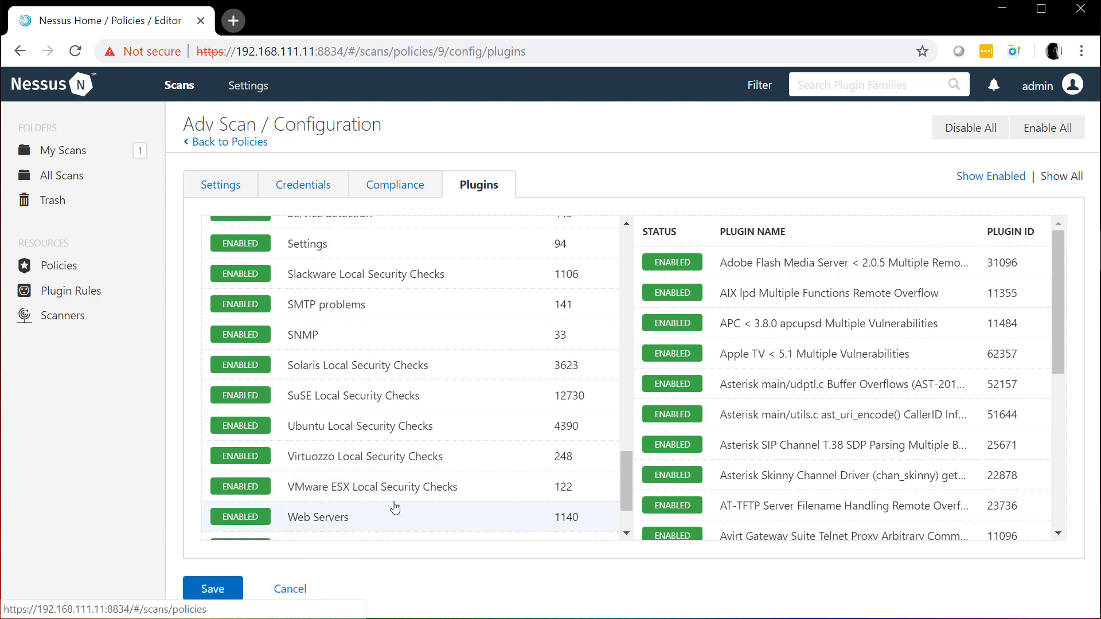
scroll(389, 505, "down", 2)
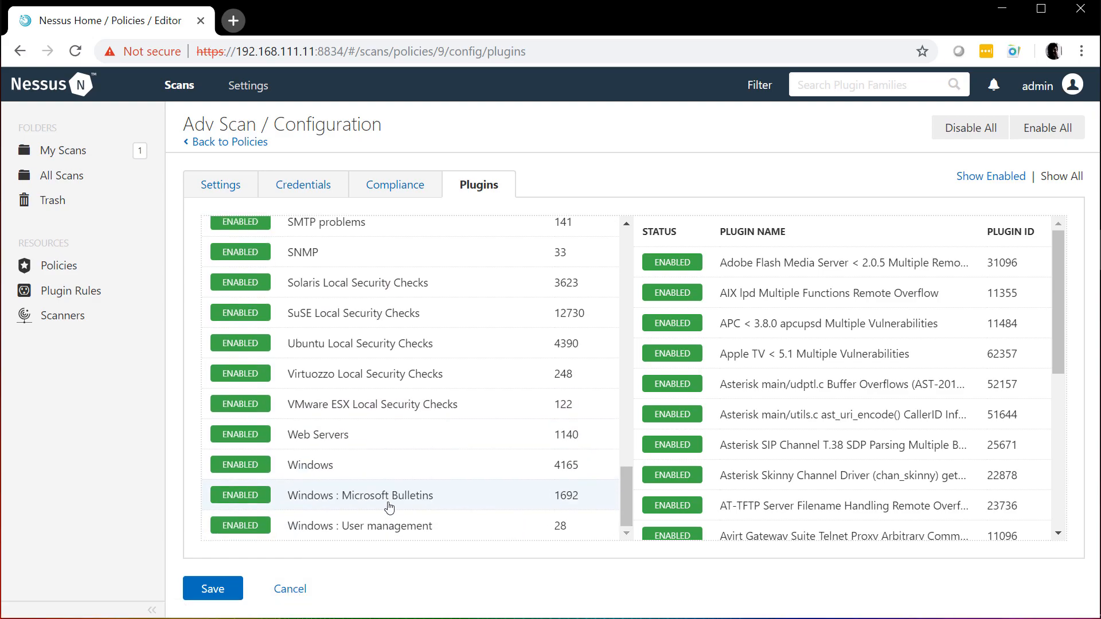
left_click(320, 465)
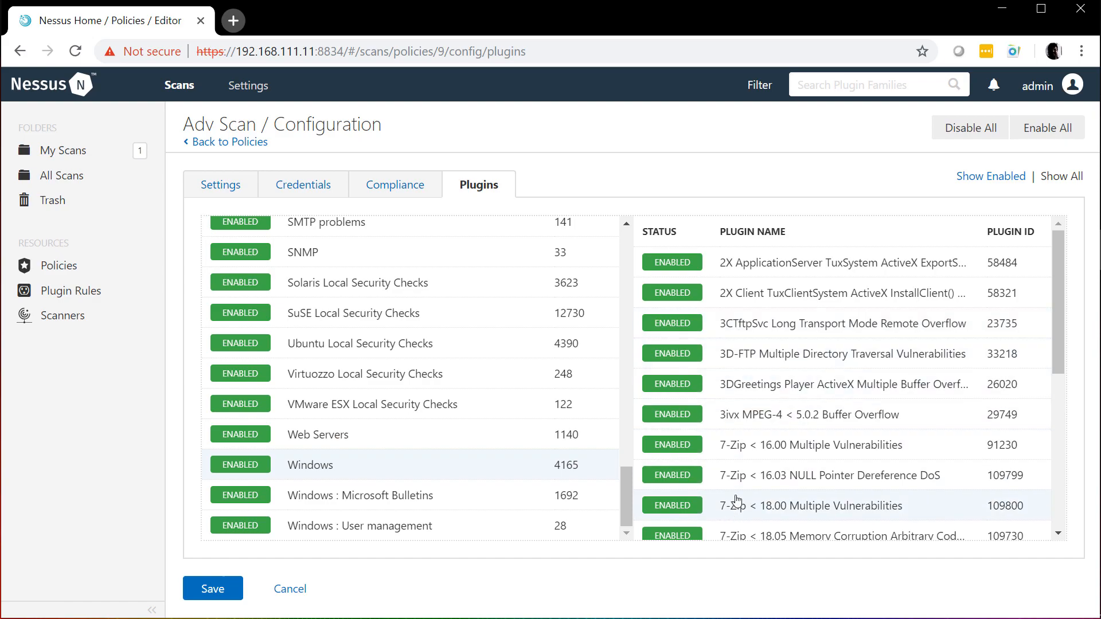
left_click(413, 493)
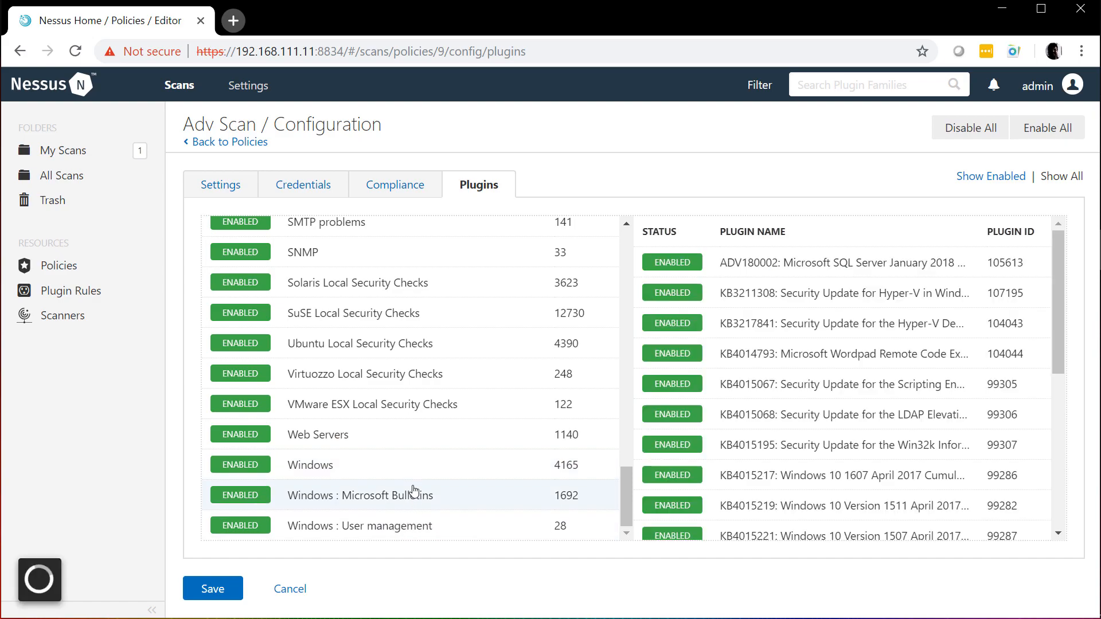
left_click(492, 532)
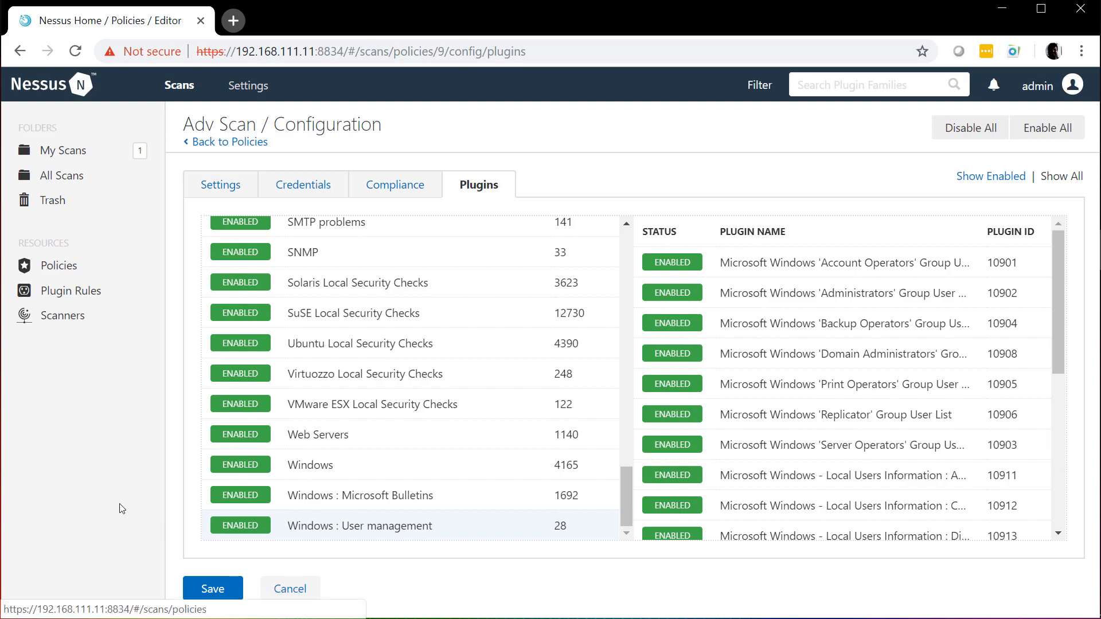
left_click(72, 150)
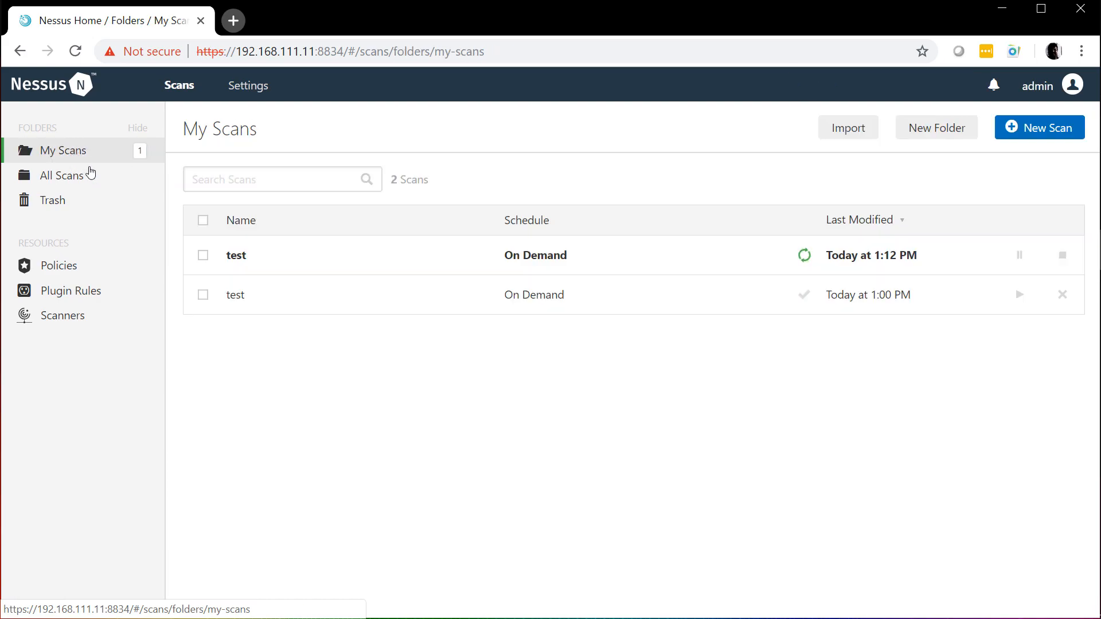
Check the host results of the running test scan that uses the Advanced Scan policy and return to My Scans
left_click(244, 265)
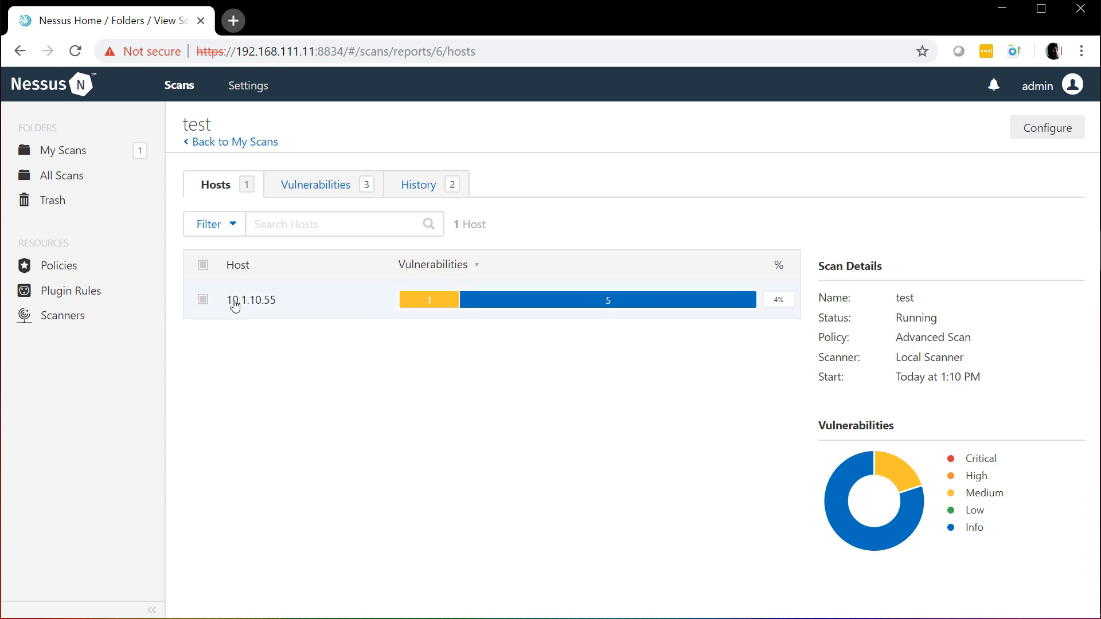
mouse_move(486, 312)
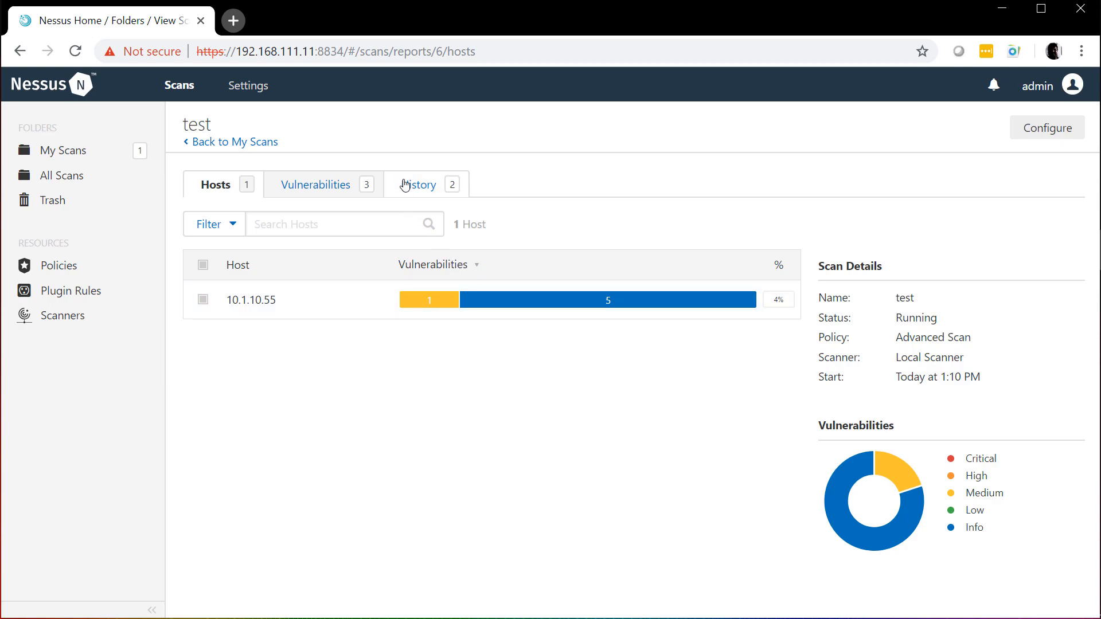
left_click(249, 146)
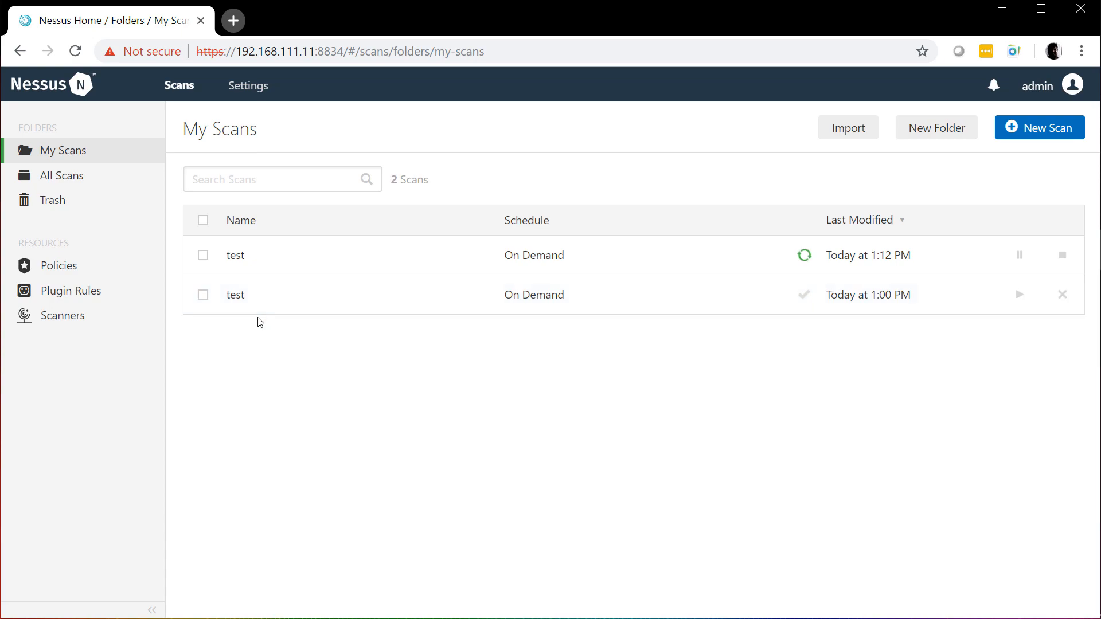
left_click(461, 255)
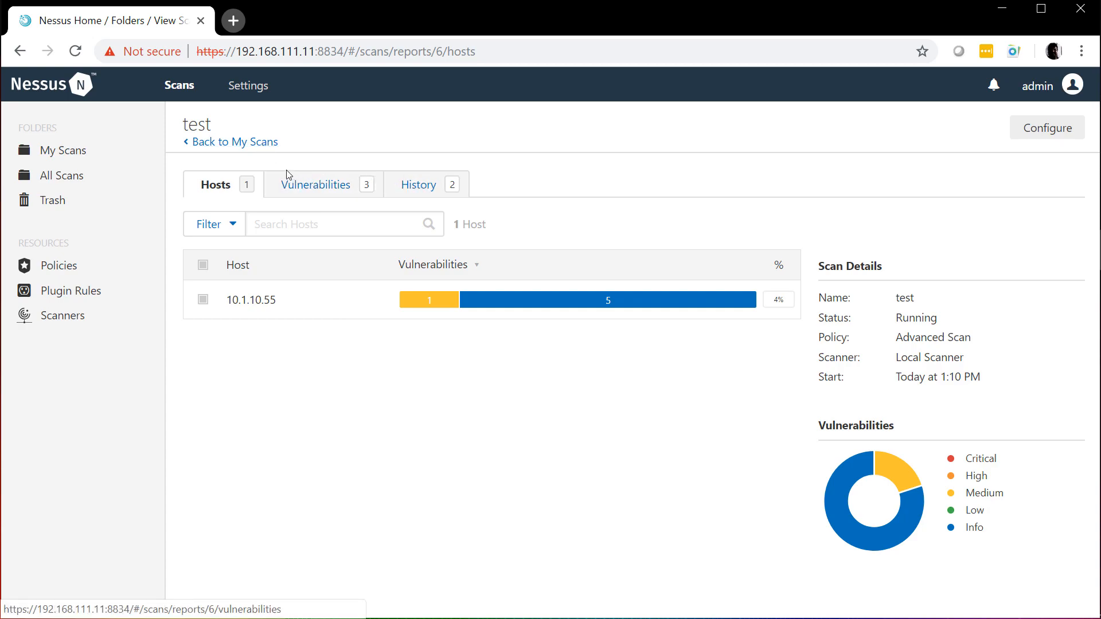
left_click(263, 144)
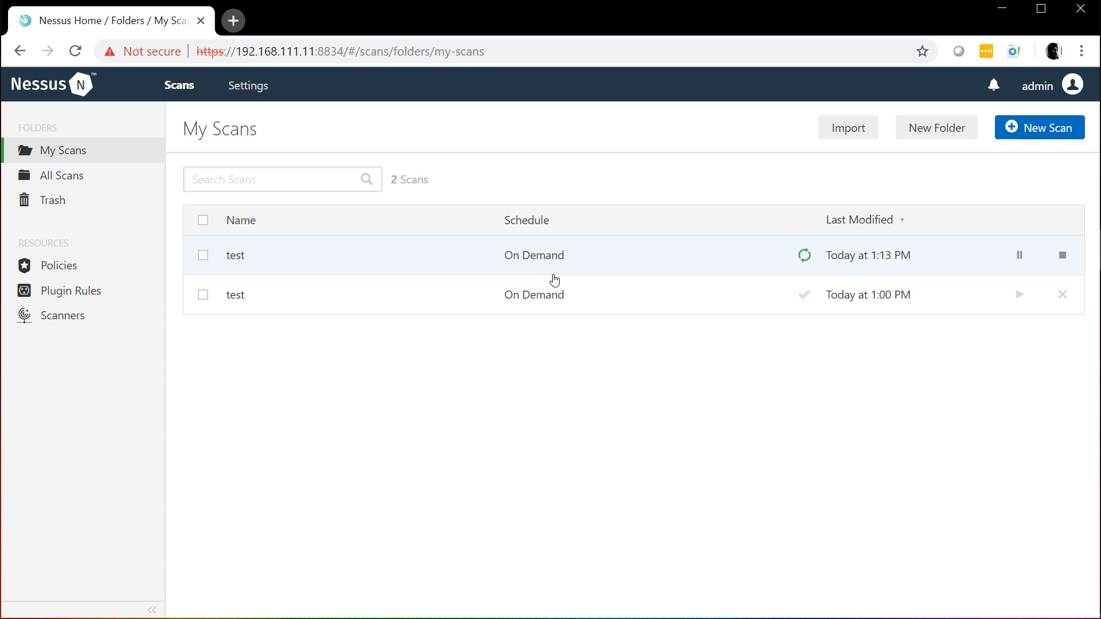
Launch the second test scan in My Scans and display the hosts of its completed 12:52 PM run from the scan history
left_click(1020, 296)
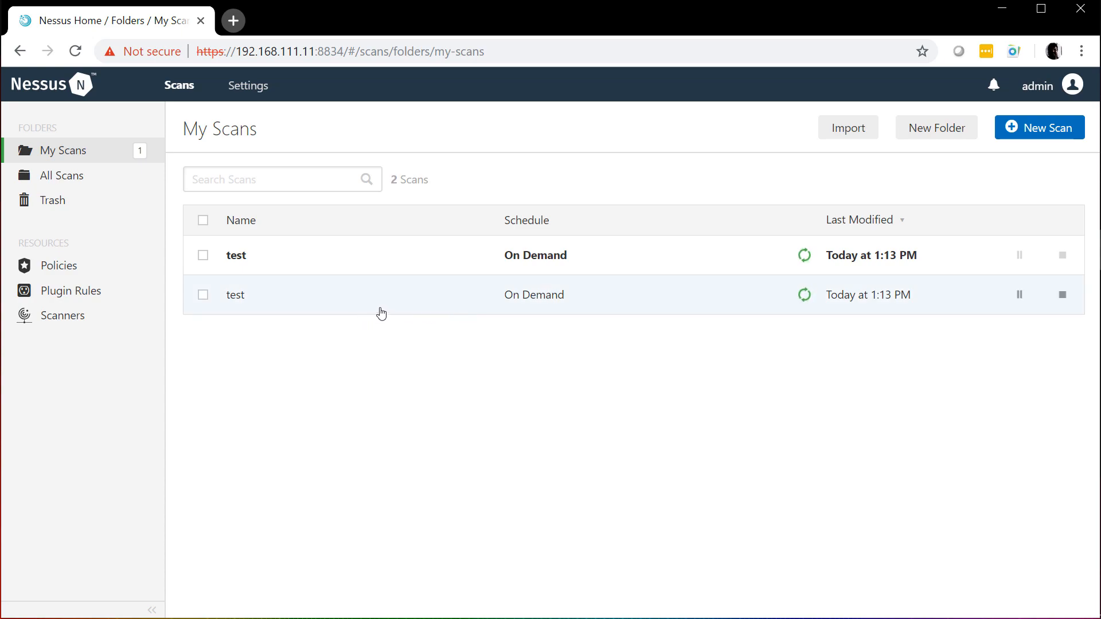
left_click(265, 300)
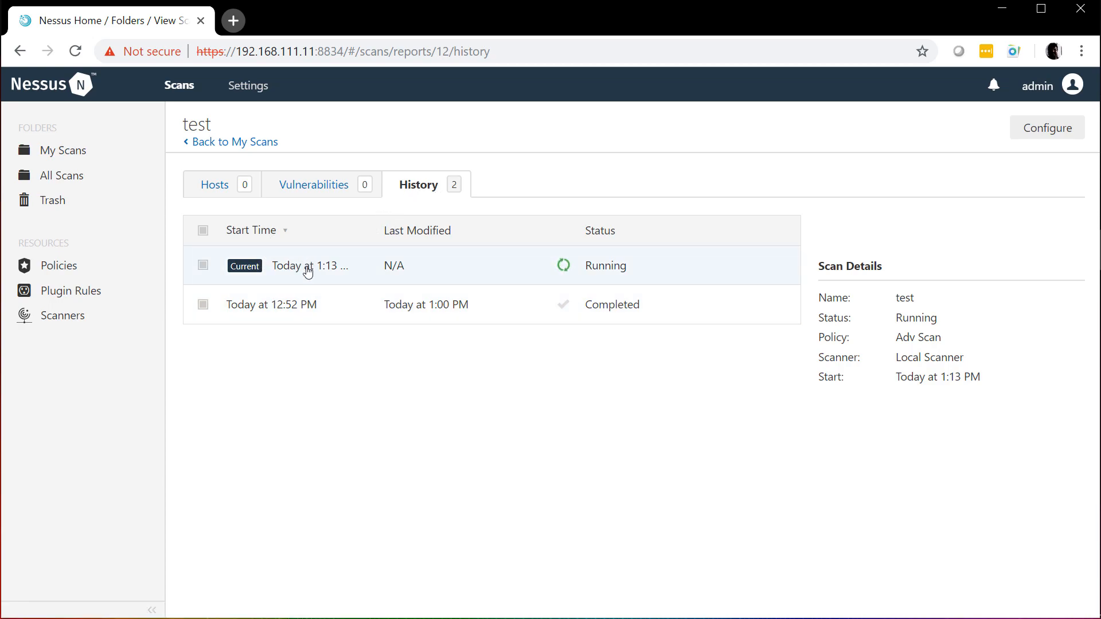
left_click(297, 312)
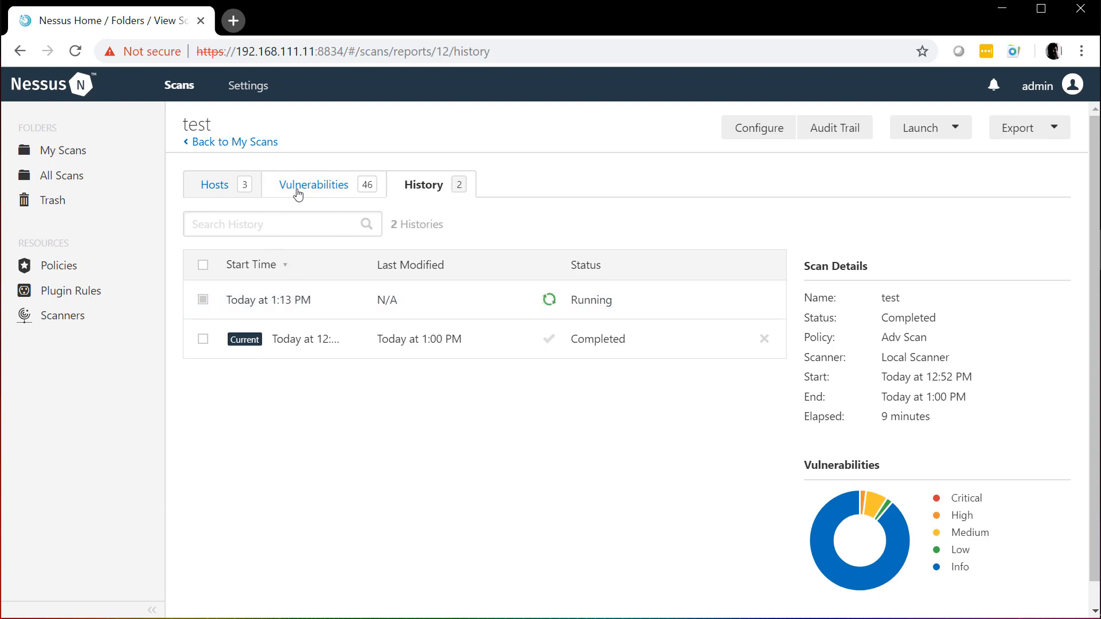
left_click(217, 186)
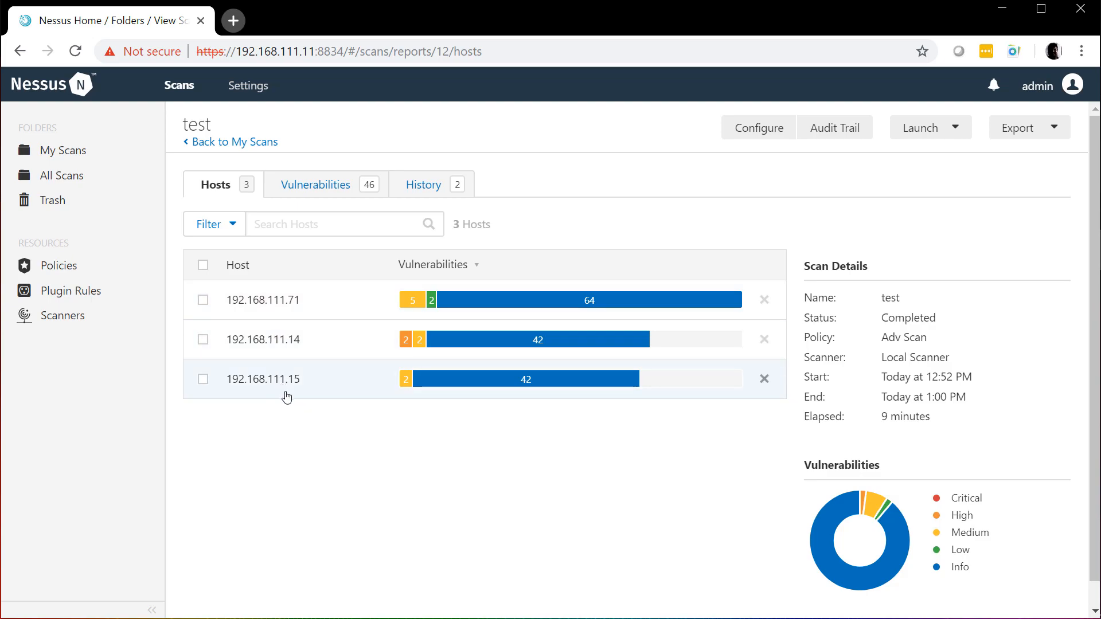
mouse_move(401, 313)
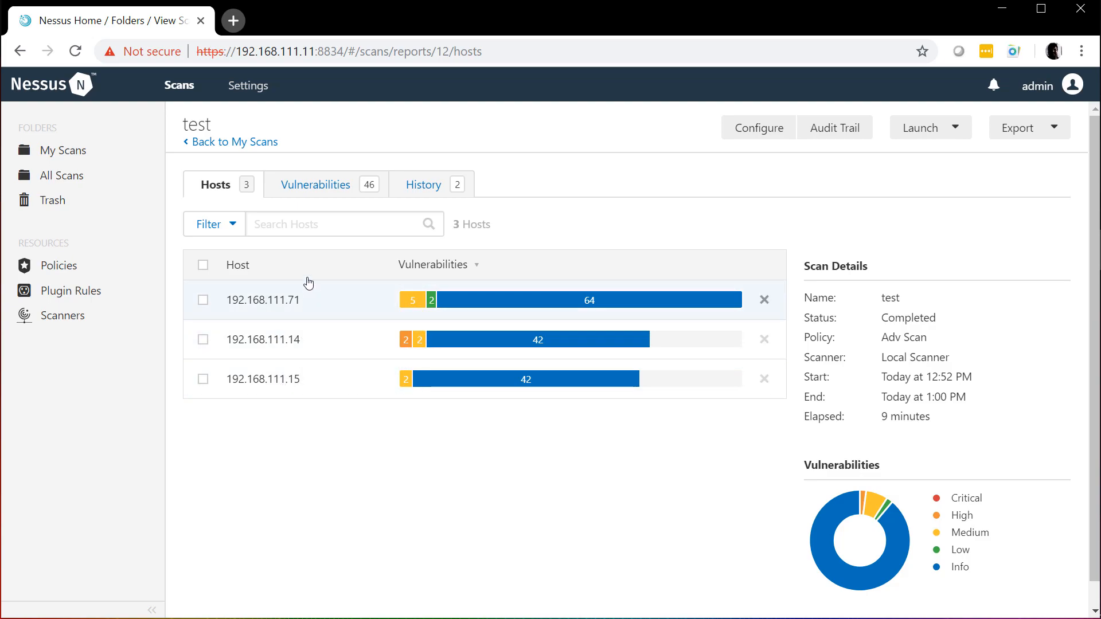
List the completed run's vulnerabilities and read the ESXi 6.0 / 6.5 / 6.7 Multiple Vulnerabilities details in the VMware ESXi group
left_click(317, 192)
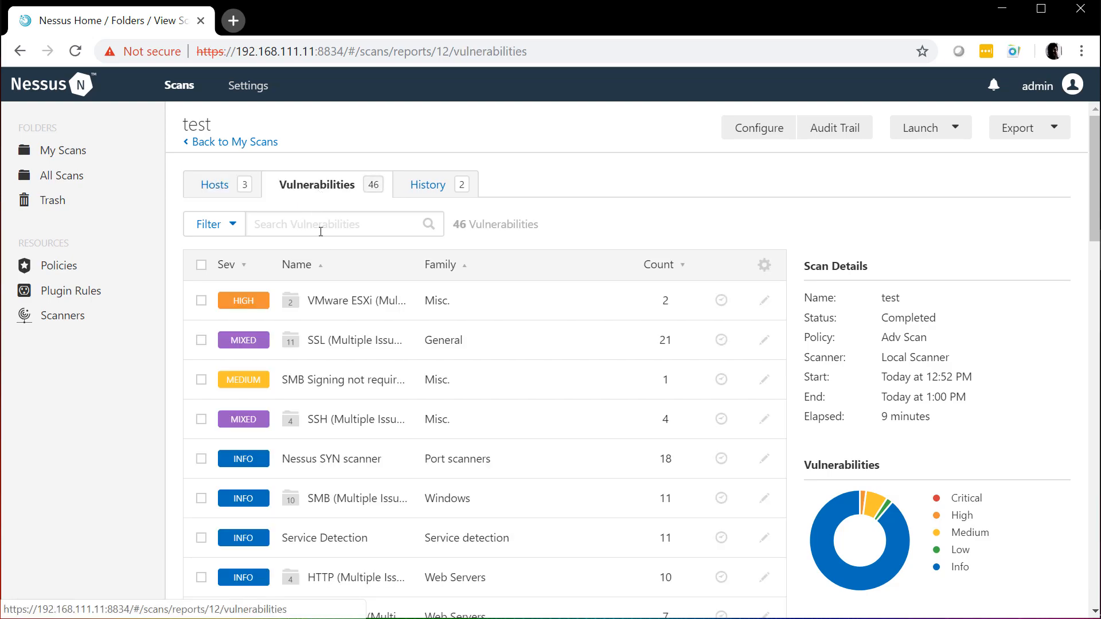
left_click(376, 300)
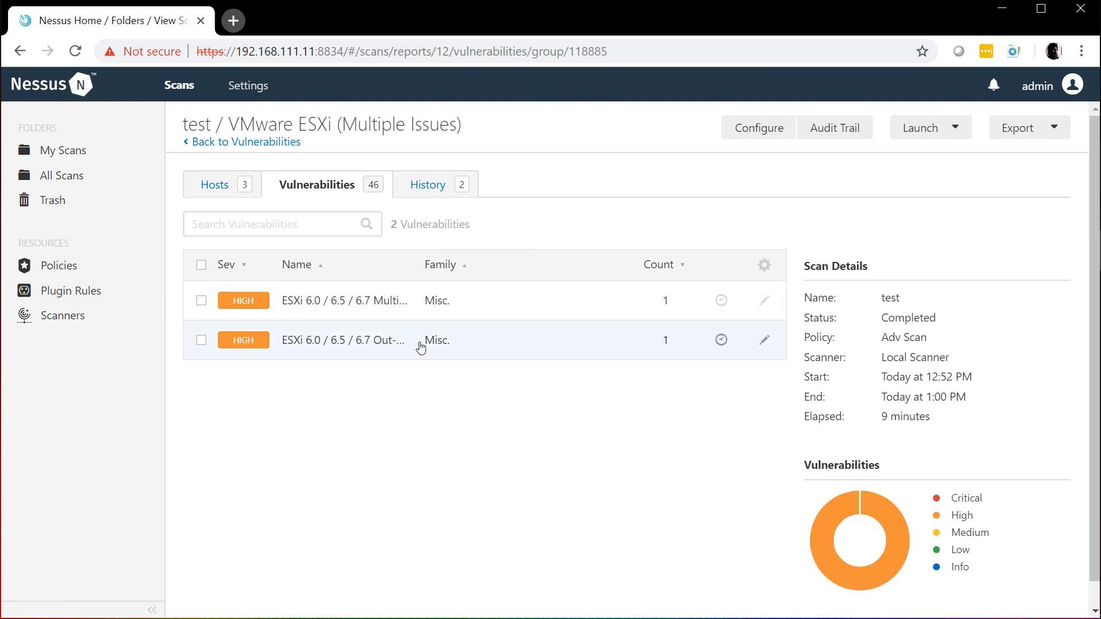
left_click(357, 309)
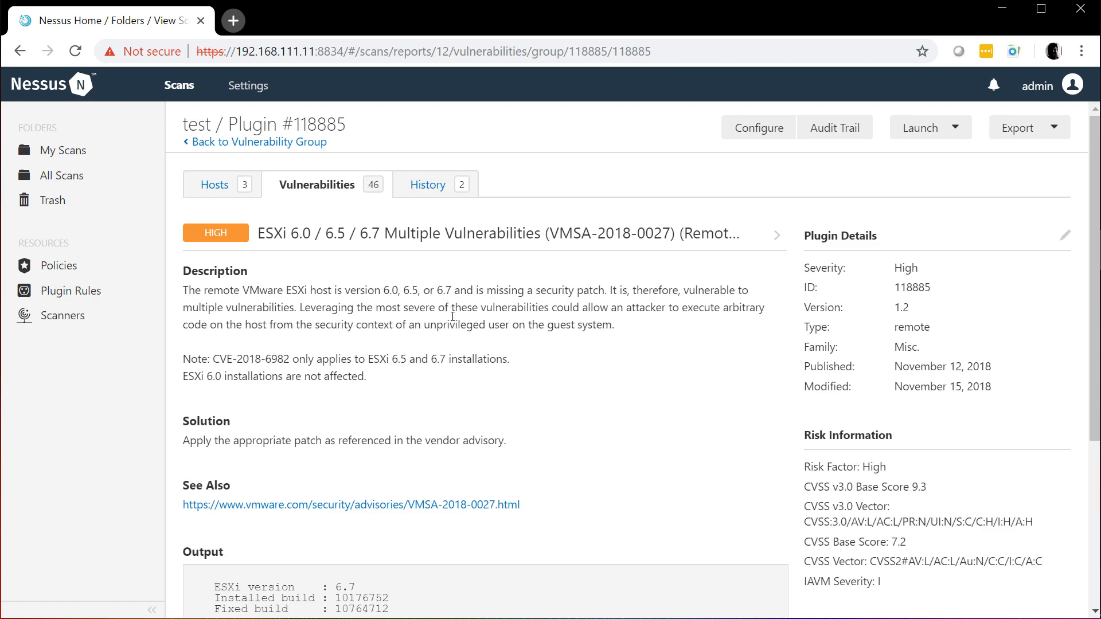
scroll(507, 261, "down", 3)
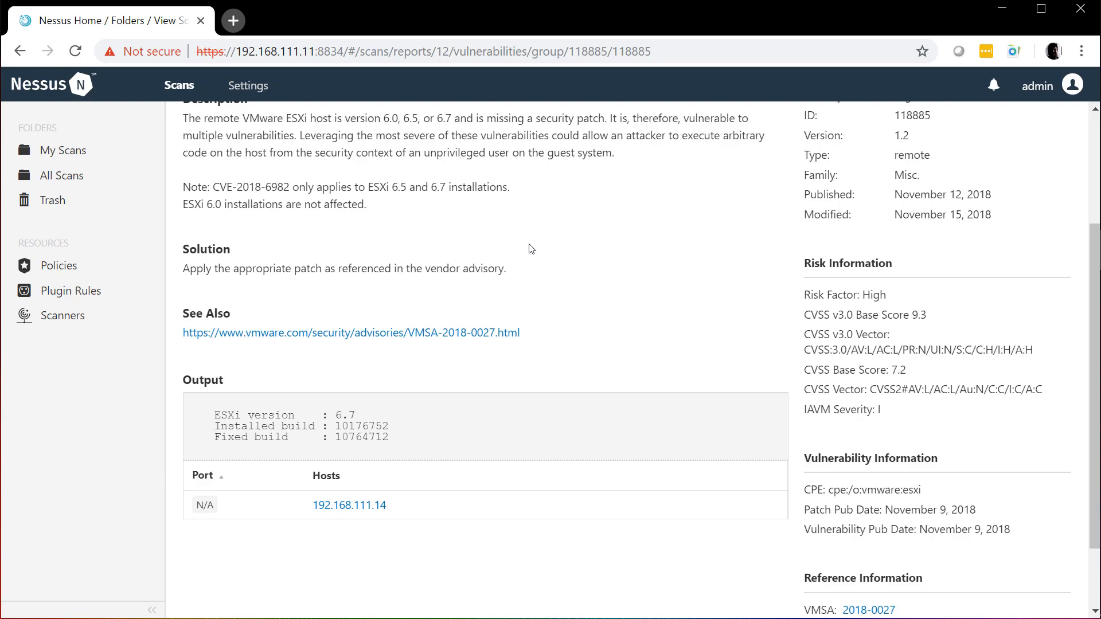
scroll(527, 243, "up", 3)
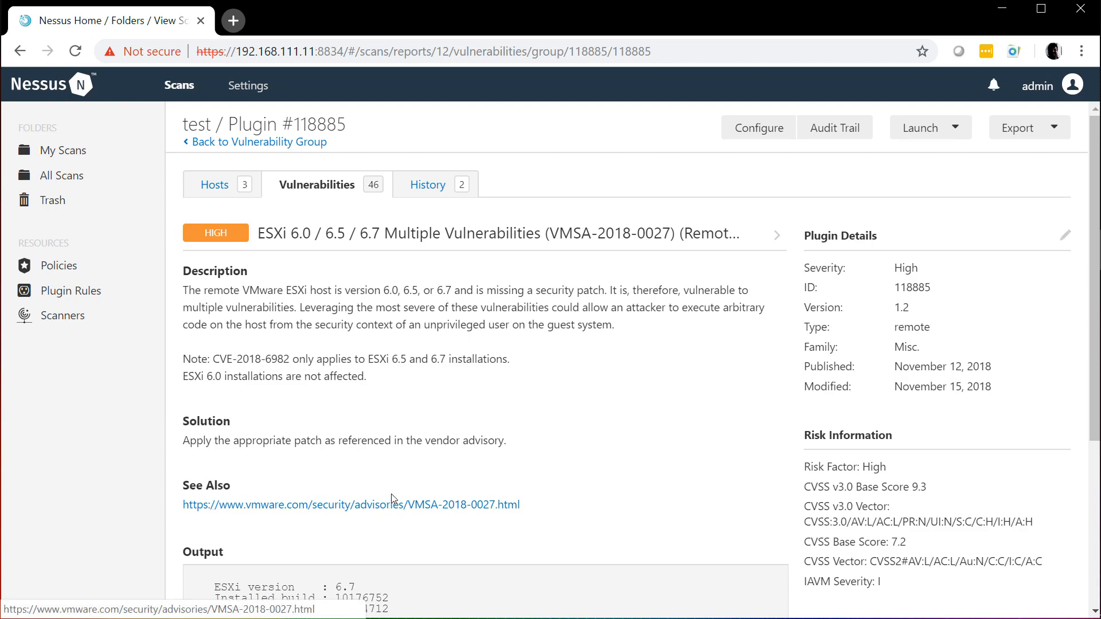
left_click(254, 144)
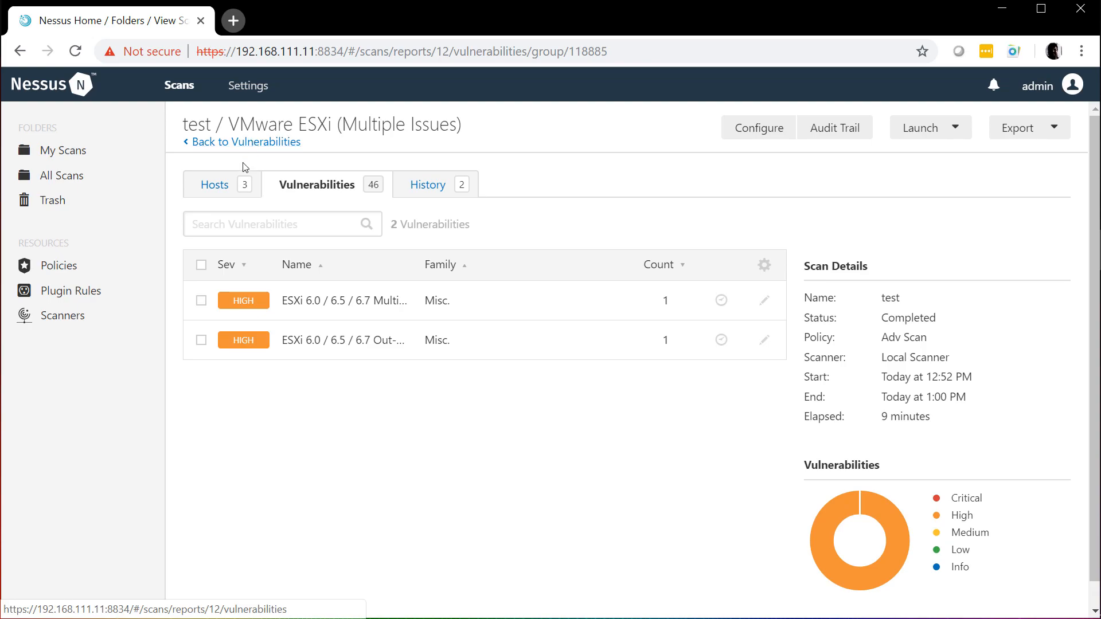
Open host 192.168.111.71 from the scan's hosts and examine its full vulnerability list and host details
left_click(225, 188)
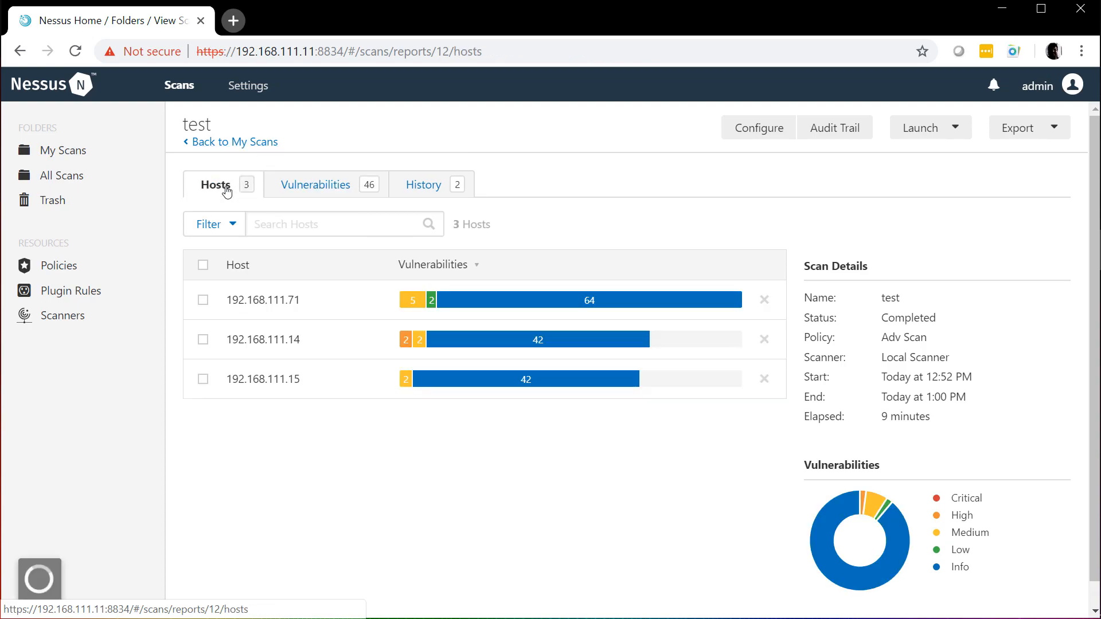
left_click(240, 301)
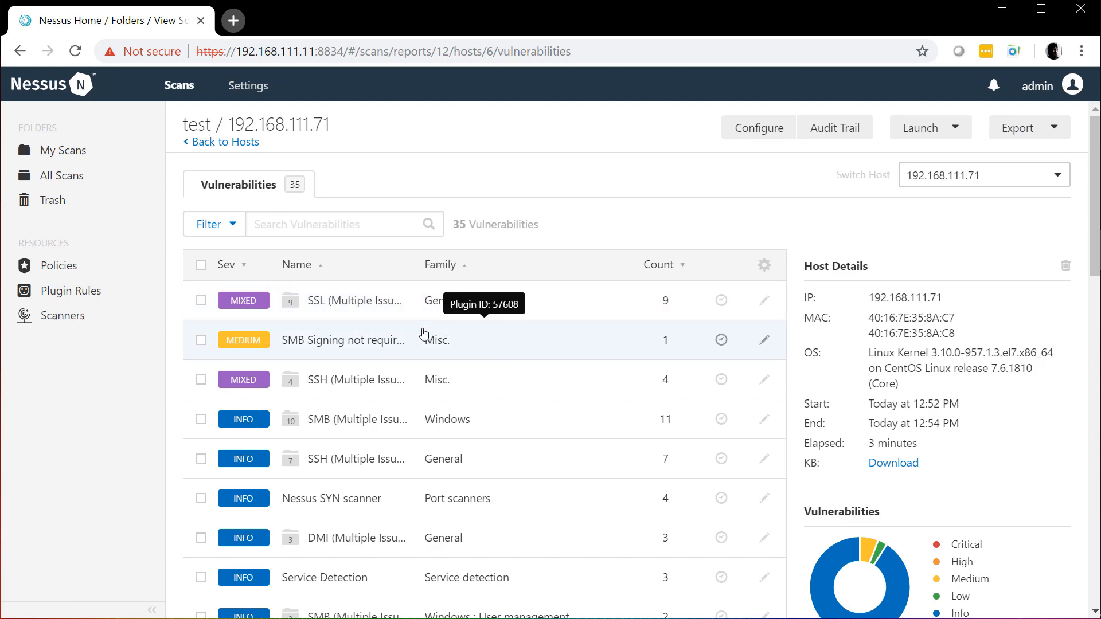
scroll(429, 332, "down", 3)
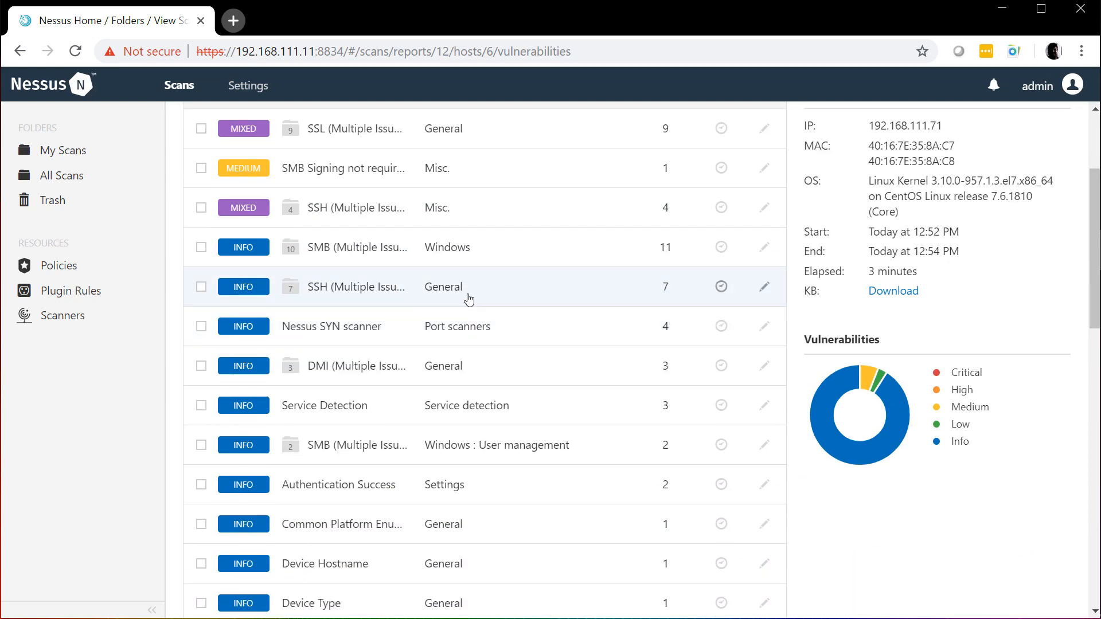
scroll(465, 303, "down", 5)
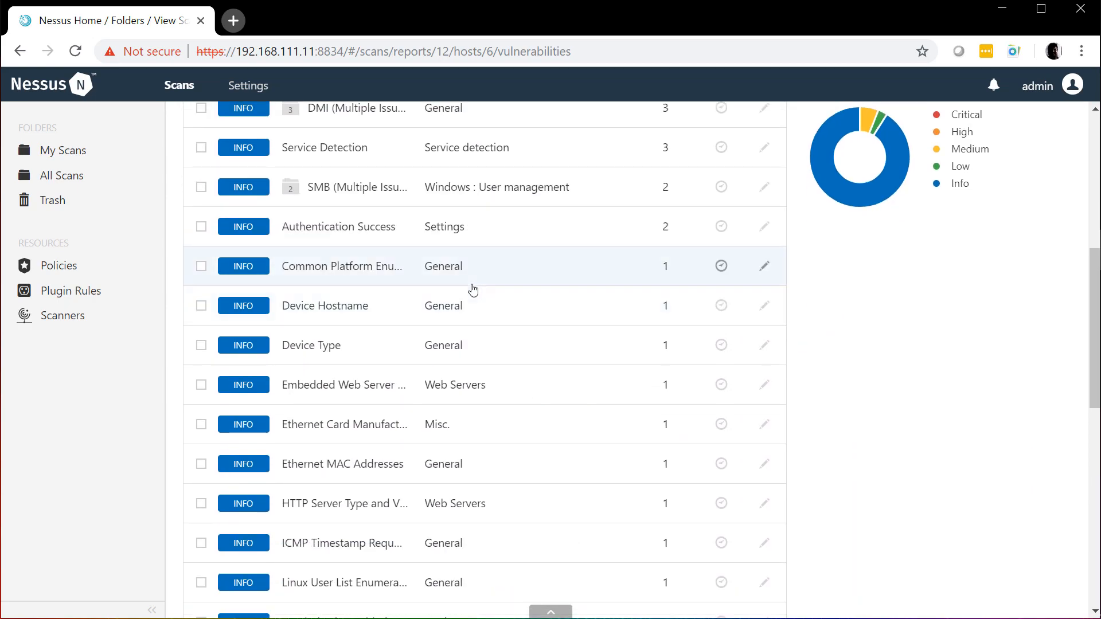
scroll(487, 321, "down", 5)
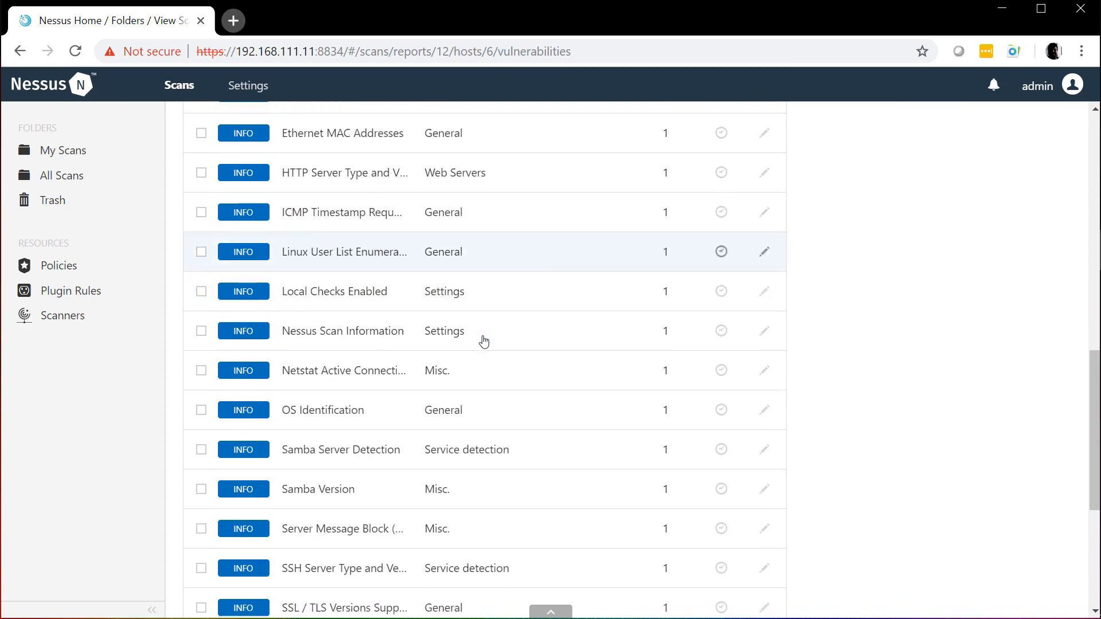
scroll(485, 342, "down", 3)
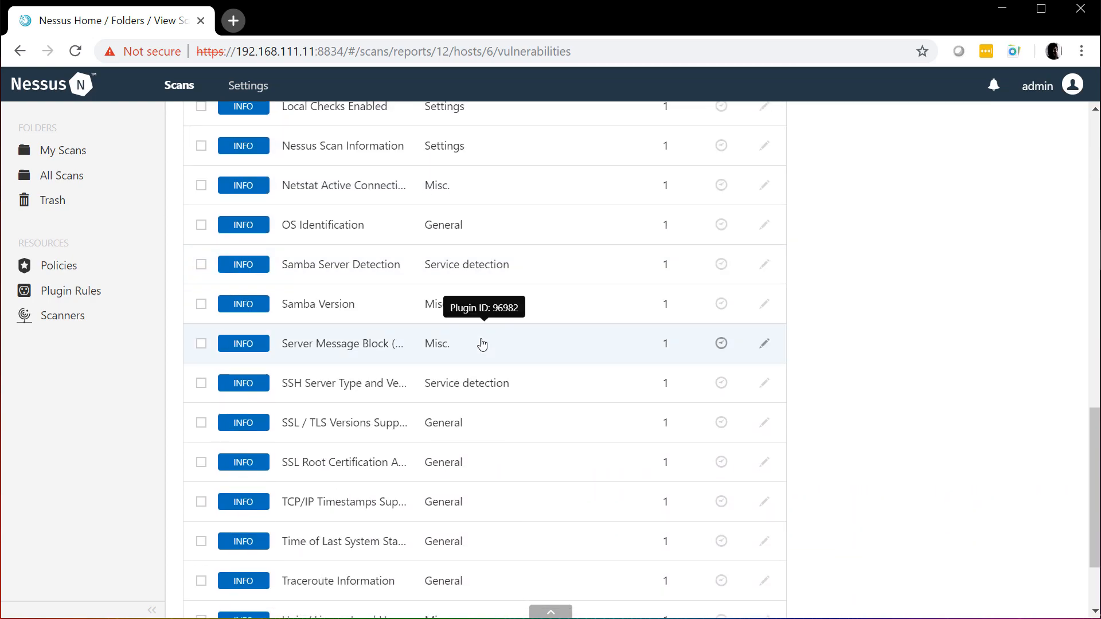
scroll(482, 344, "down", 2)
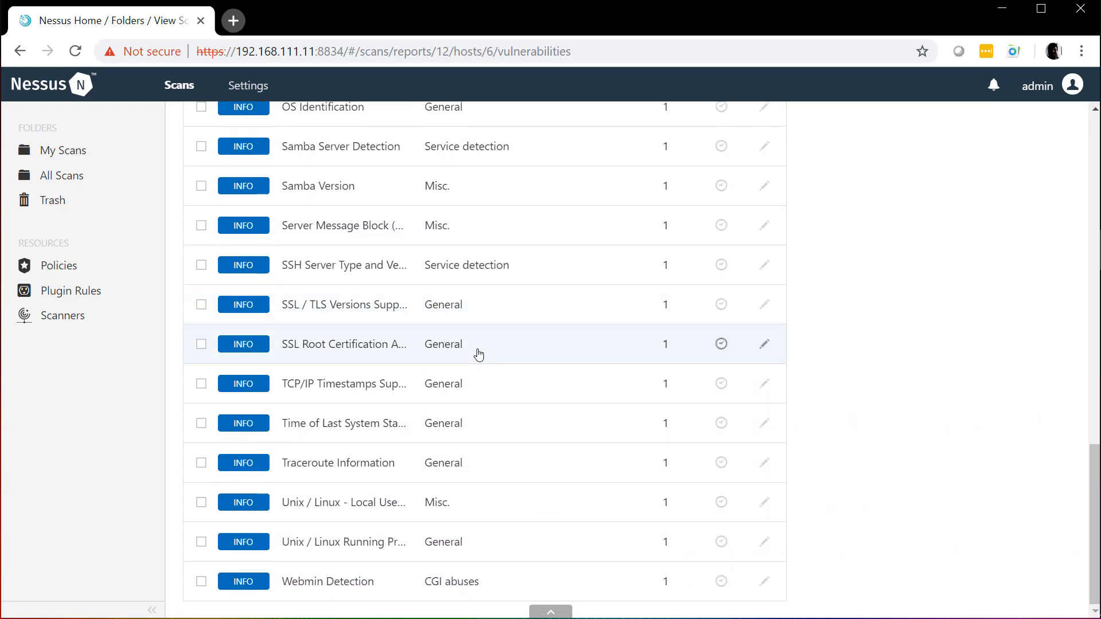
scroll(475, 361, "up", 5)
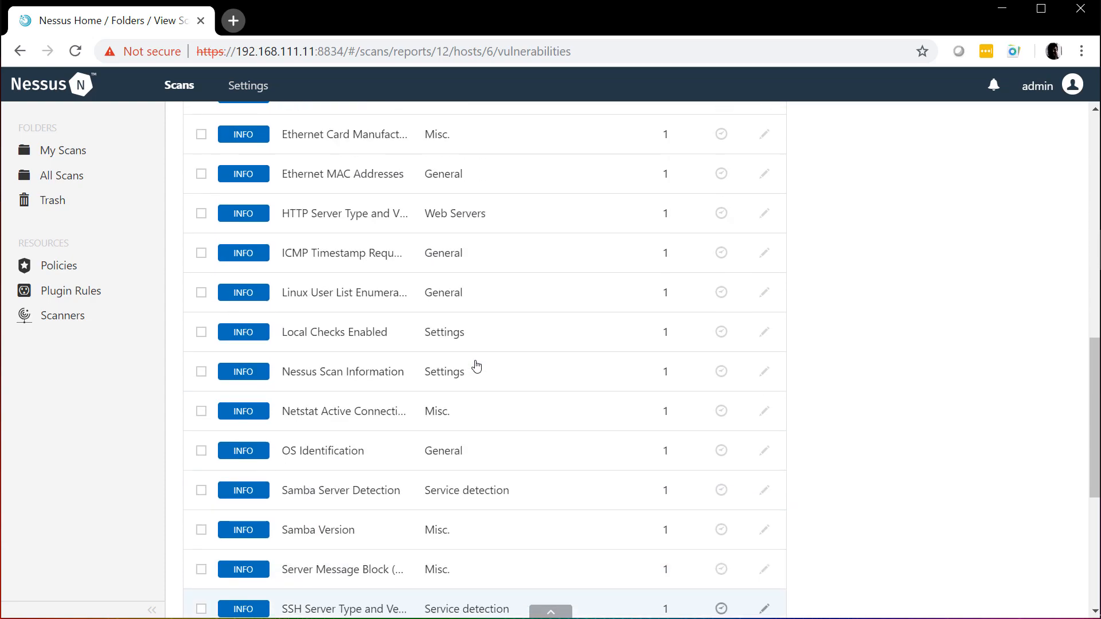
scroll(479, 363, "down", 5)
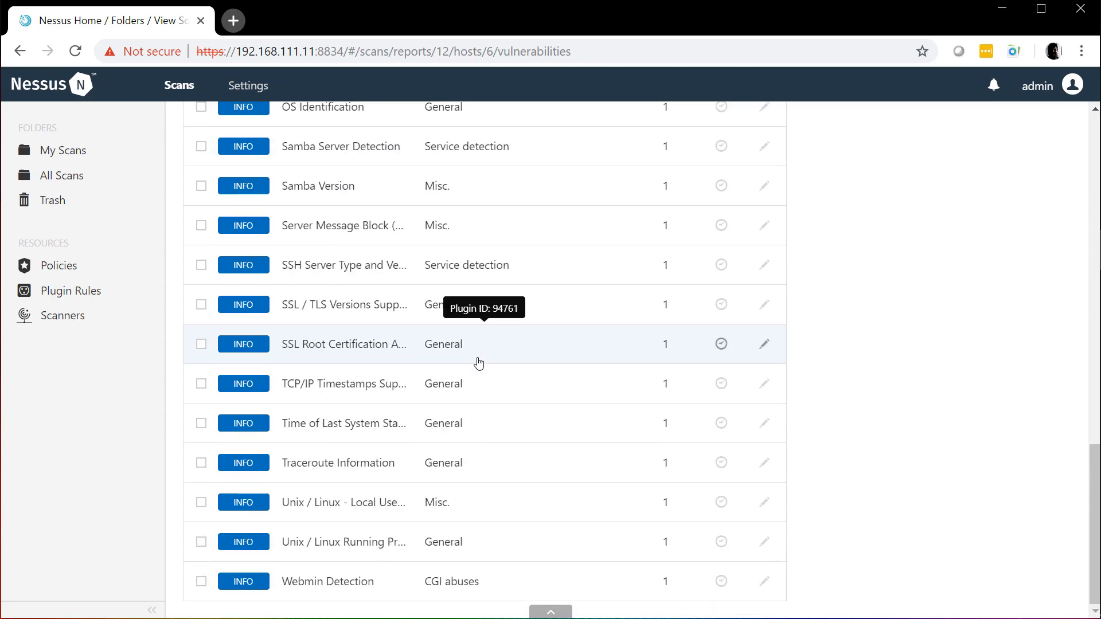
scroll(479, 363, "up", 15)
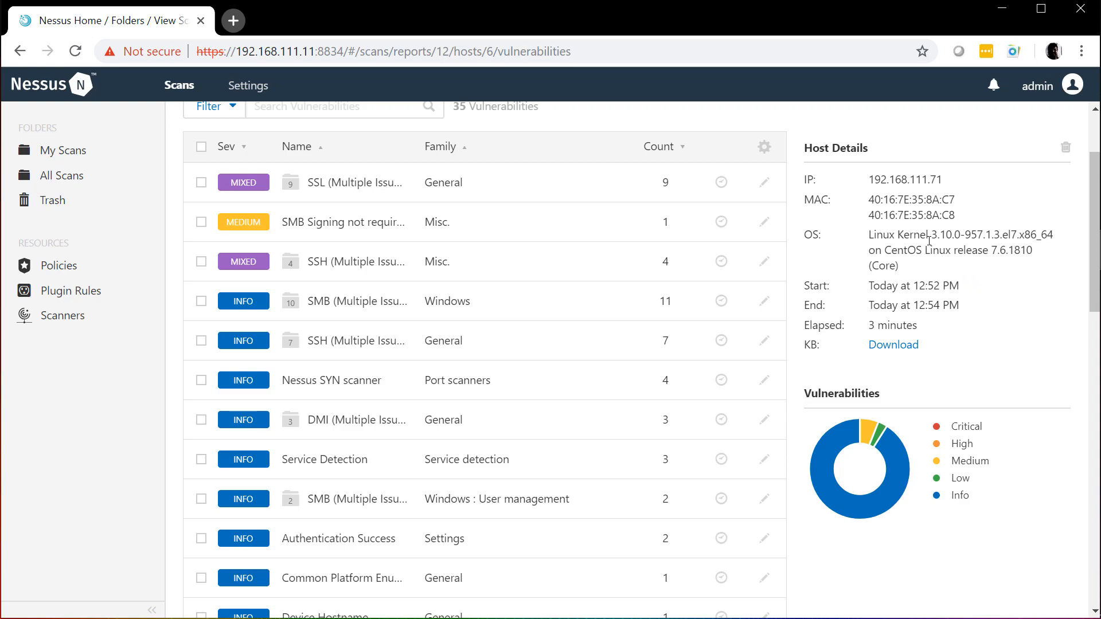
scroll(946, 237, "up", 2)
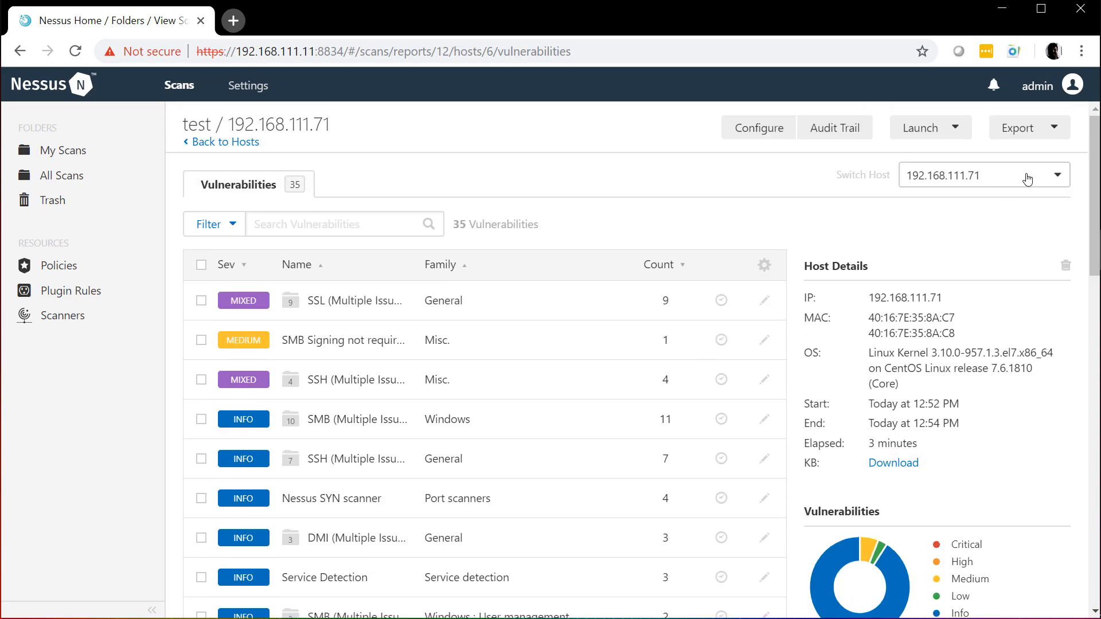
View the My Account settings, the Advanced Settings and the SMTP Server configuration
left_click(1051, 92)
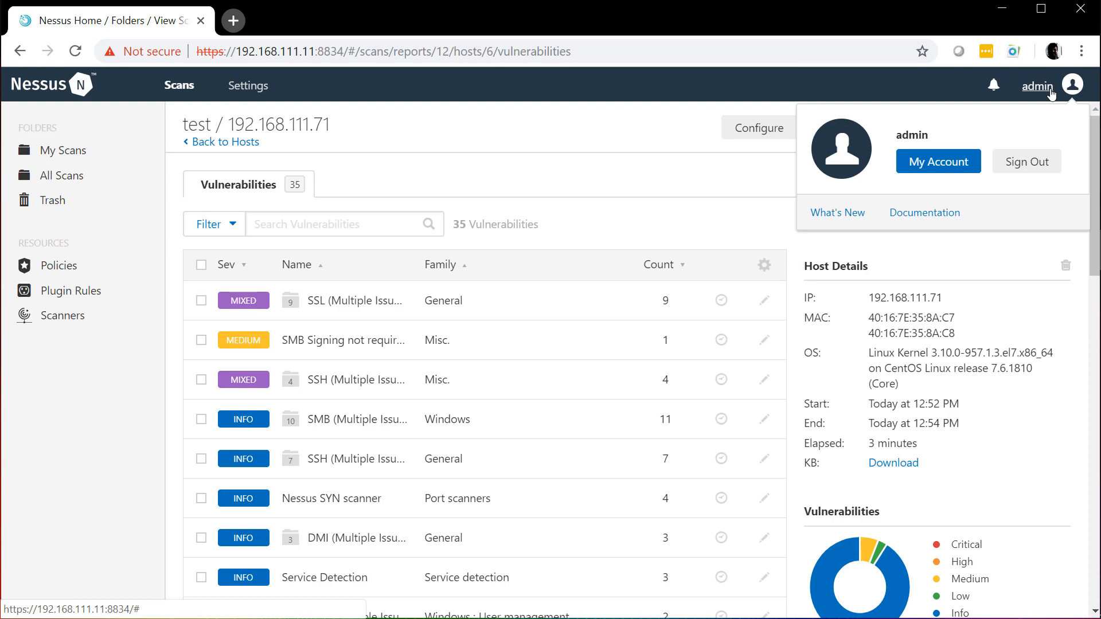
left_click(962, 166)
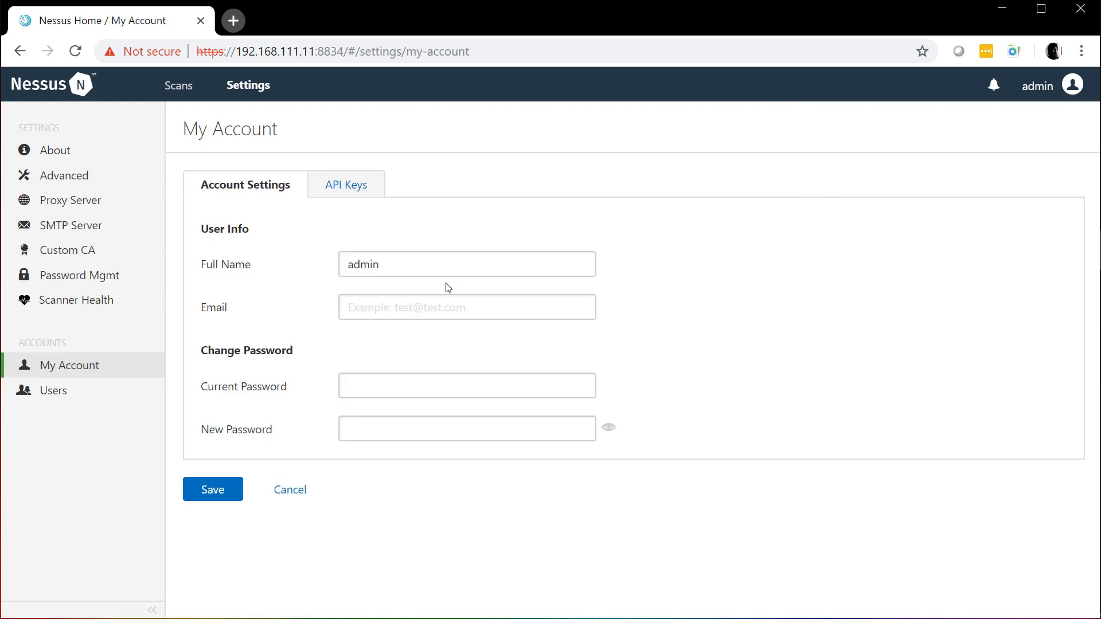
left_click(130, 183)
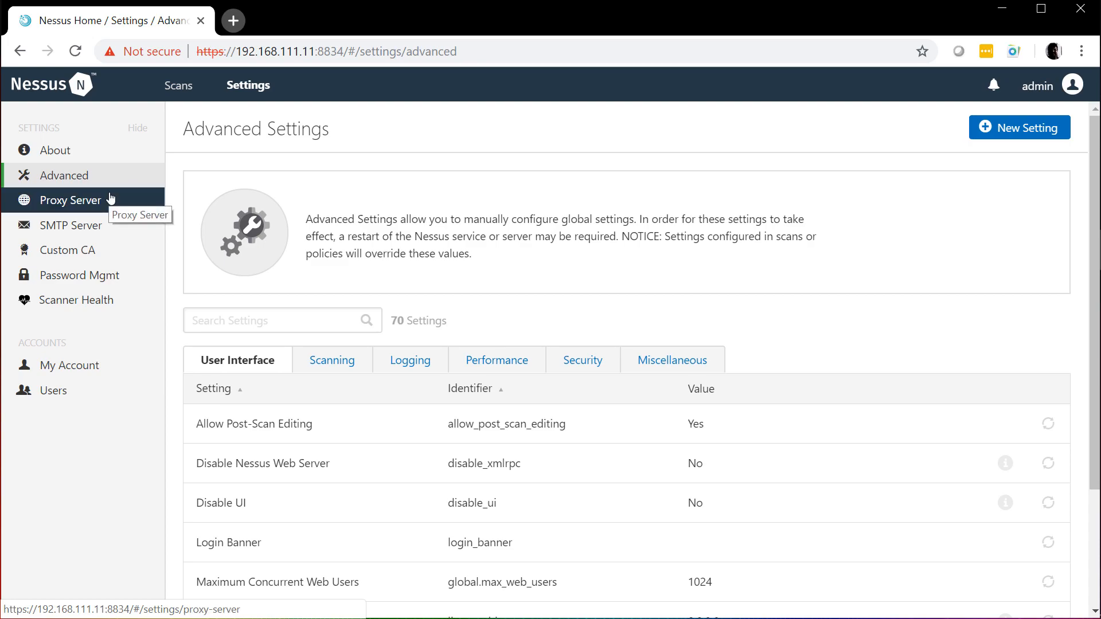
left_click(94, 224)
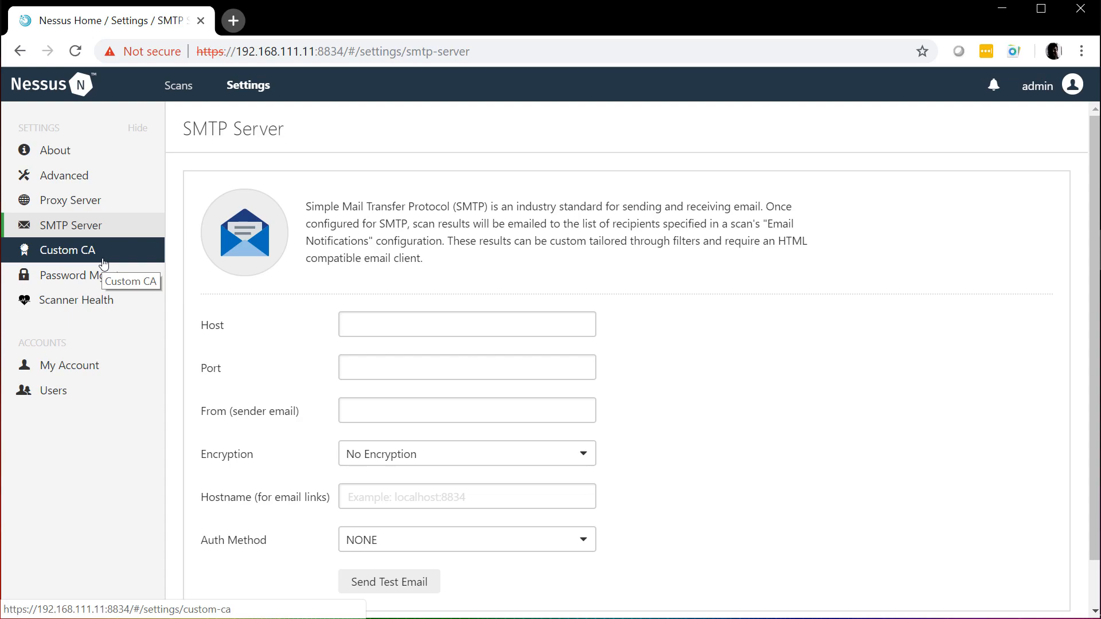
Examine the Scanner Health overview, including the memory, CPU and scanning history charts, and return to My Scans
left_click(99, 307)
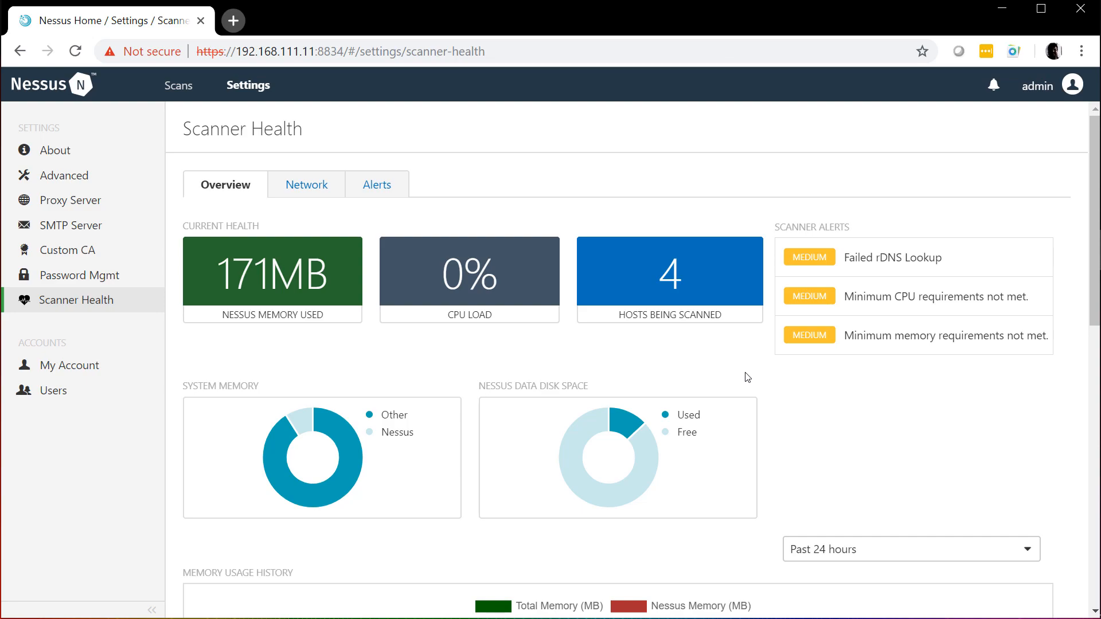
scroll(747, 377, "down", 3)
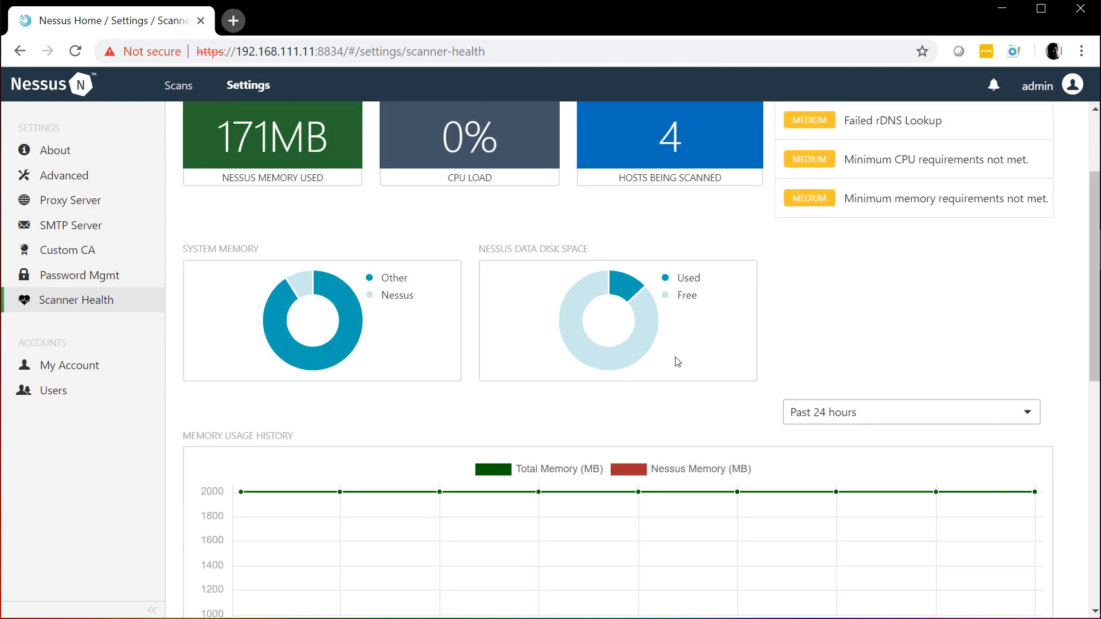
scroll(678, 361, "up", 3)
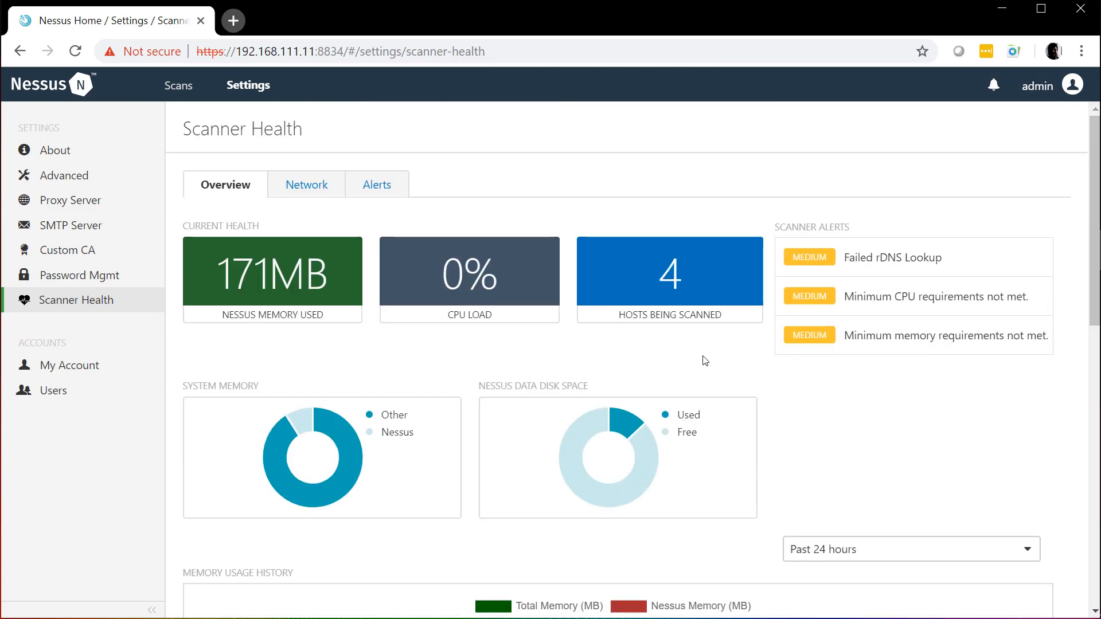
scroll(659, 346, "down", 3)
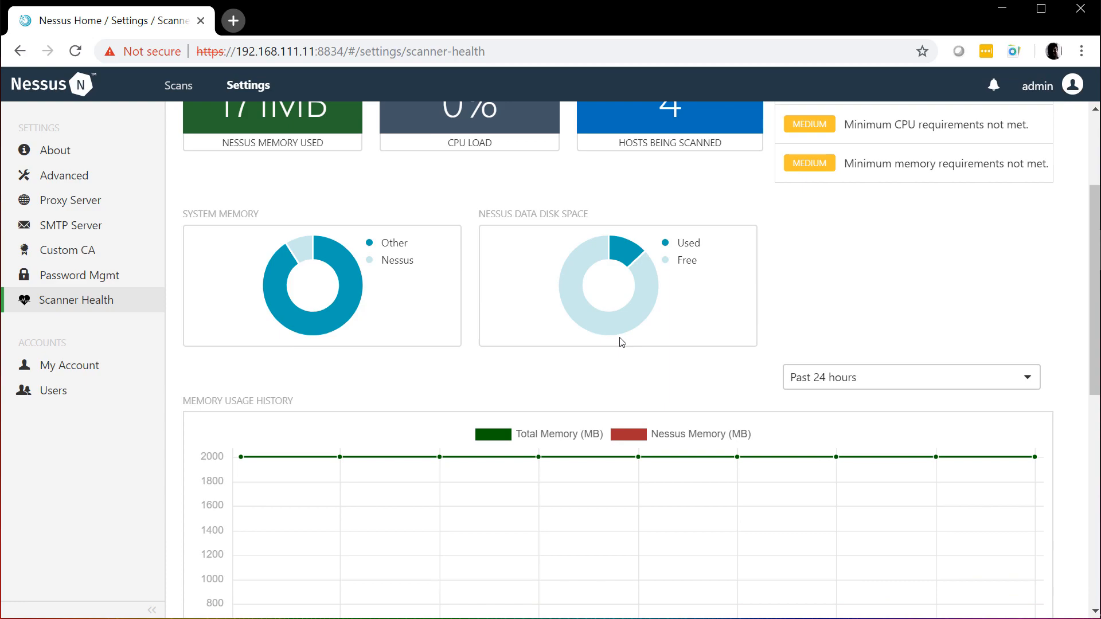
mouse_move(585, 317)
scroll(509, 312, "down", 4)
scroll(512, 314, "down", 4)
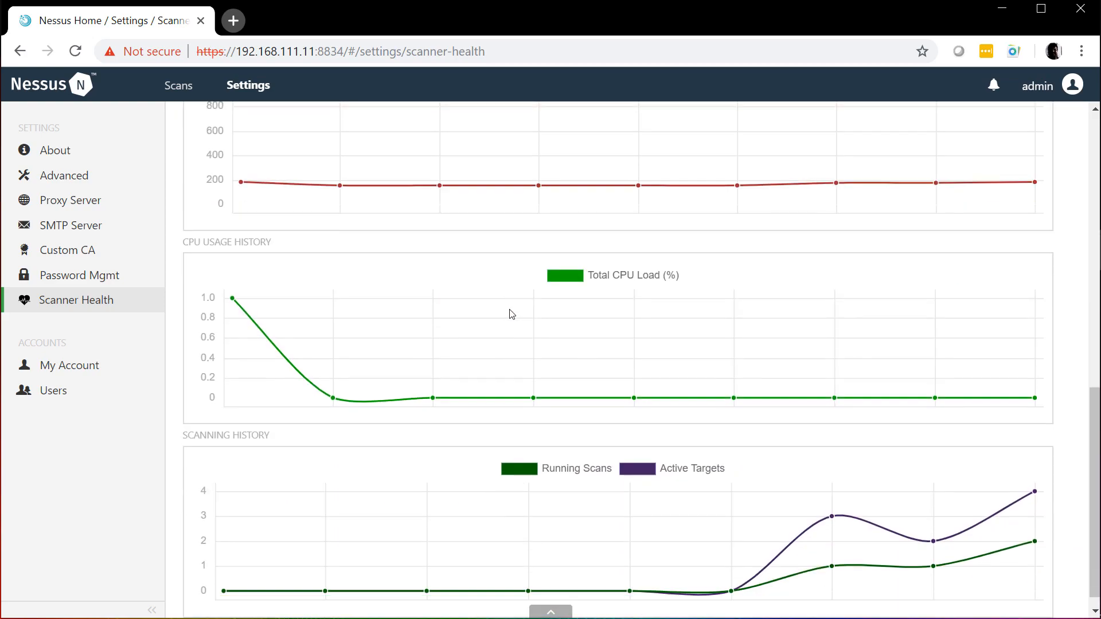
scroll(513, 314, "up", 9)
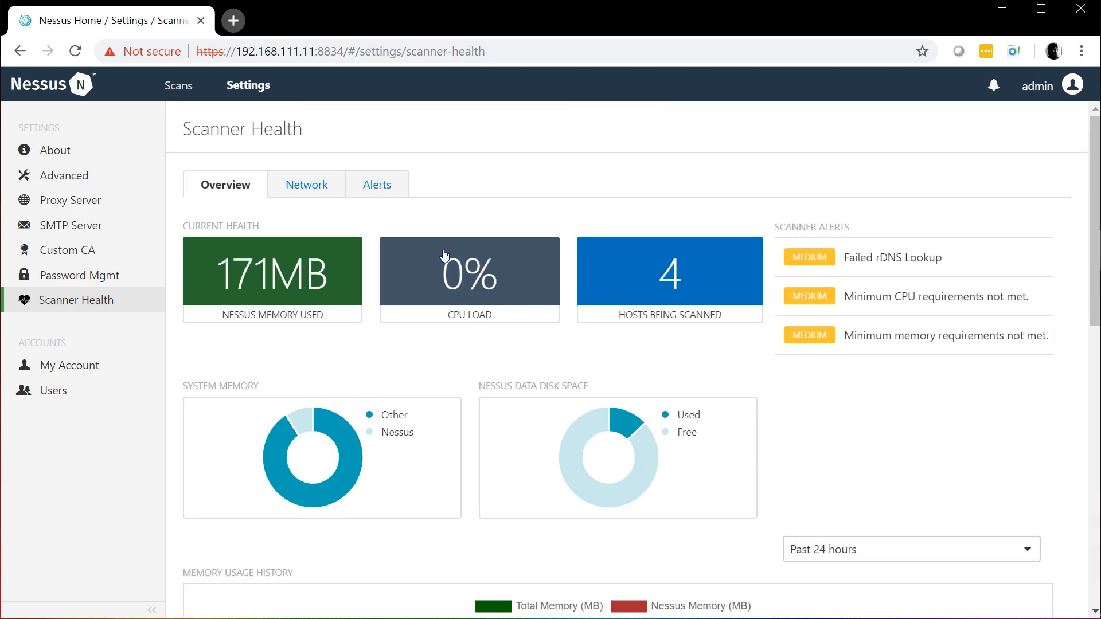
left_click(55, 95)
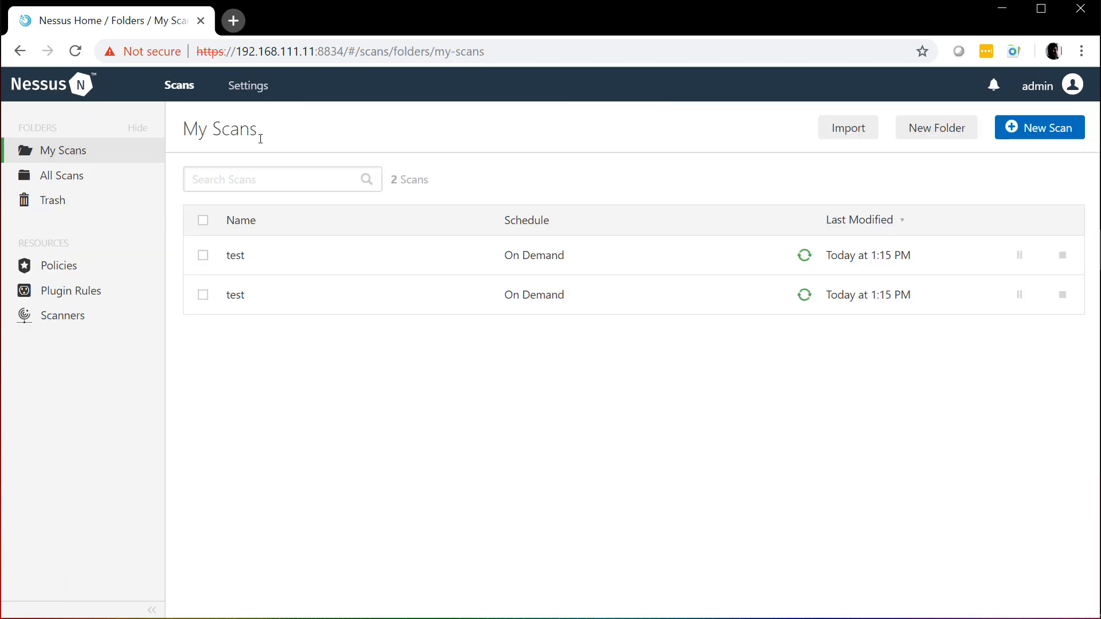